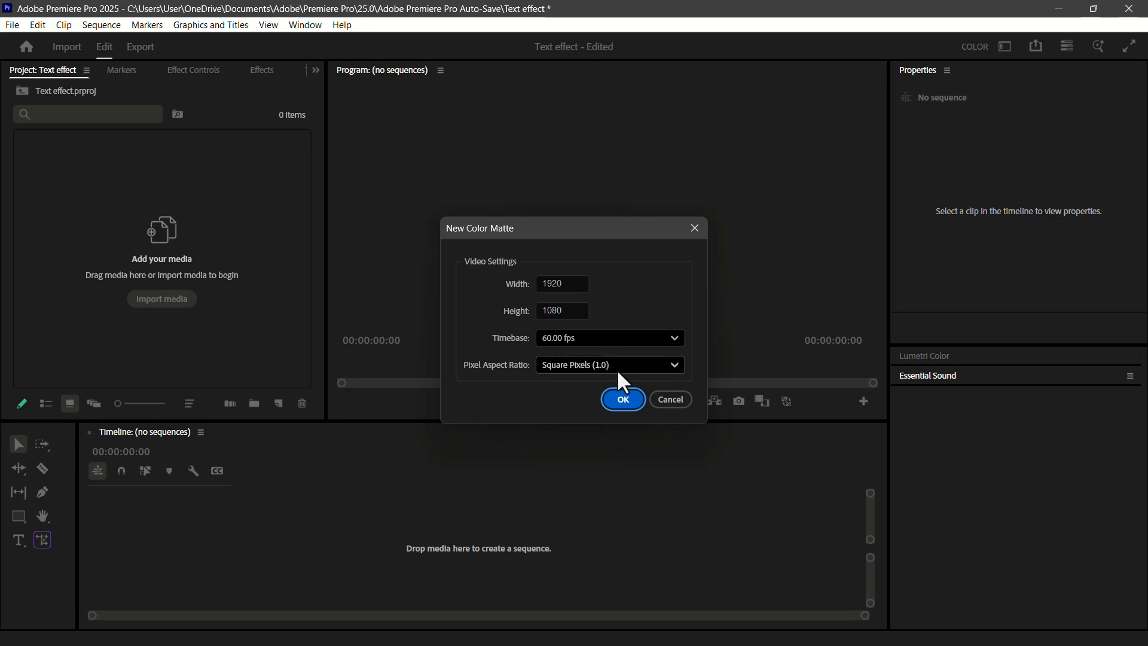
# - Create a white color matte at 1920 × 1080, 60 fps, with square pixels
pyautogui.click(625, 400)
pyautogui.moveTo(415, 395); pyautogui.dragTo(394, 408)
pyautogui.click(677, 444)
pyautogui.click(562, 354)
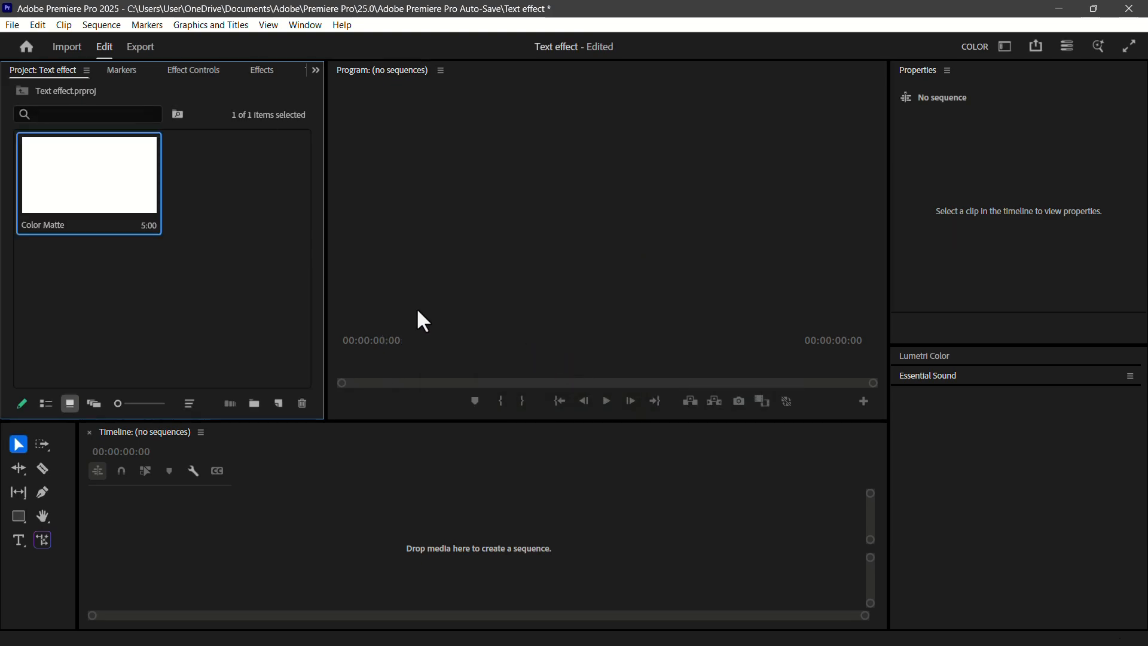
# - Build a new sequence from the color matte and accept its 1920 × 1080, 60 fps sequence settings
pyautogui.moveTo(113, 185); pyautogui.dragTo(303, 505)
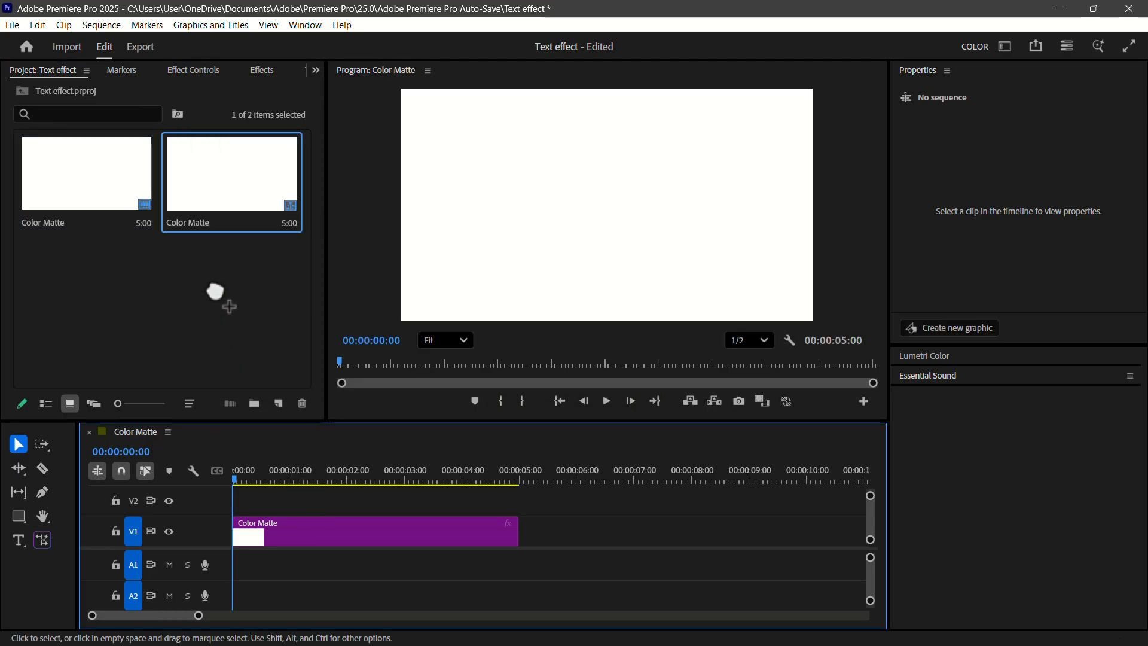
pyautogui.click(106, 25)
pyautogui.click(184, 40)
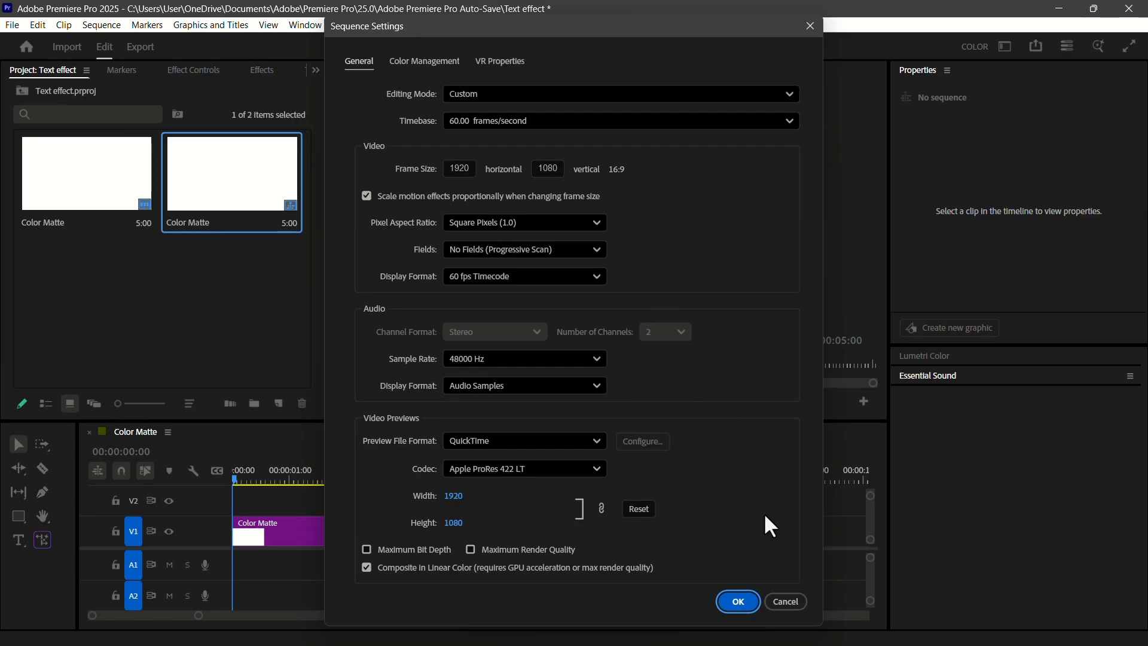
pyautogui.click(738, 601)
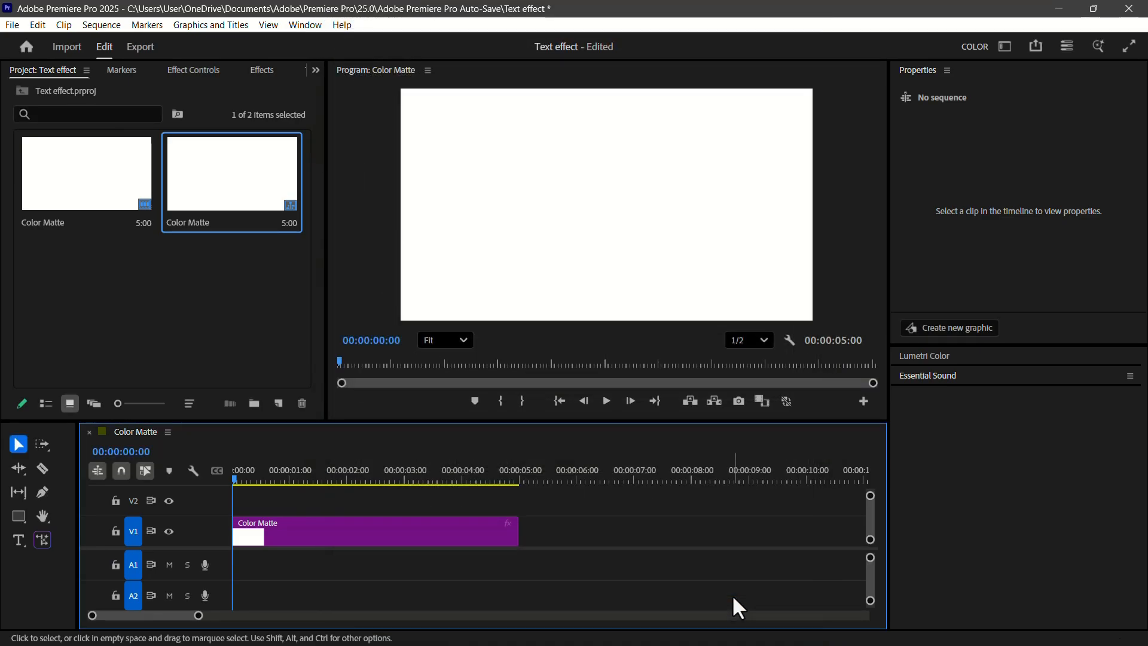
# - Add a text box in the upper half of the frame containing "WE ARE GROOT"
pyautogui.click(18, 540)
pyautogui.moveTo(443, 169); pyautogui.dragTo(707, 211)
pyautogui.write('WE ARE GROOT')
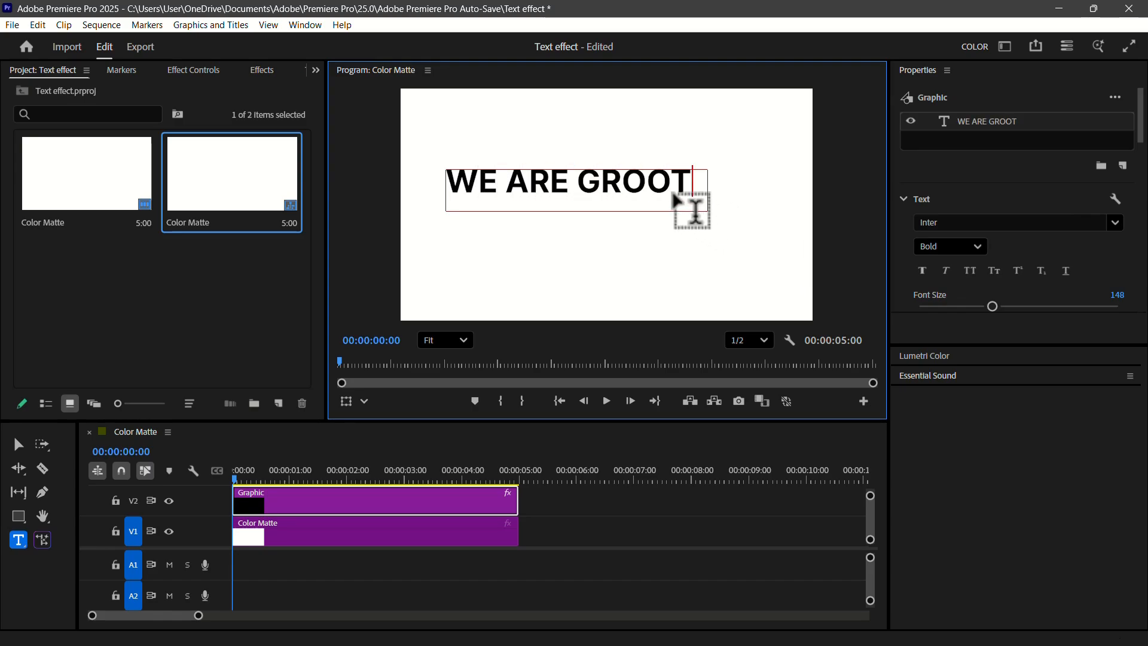
# - Justify the text and centre it horizontally and vertically in the frame, with more room for the program preview
pyautogui.click(1031, 329)
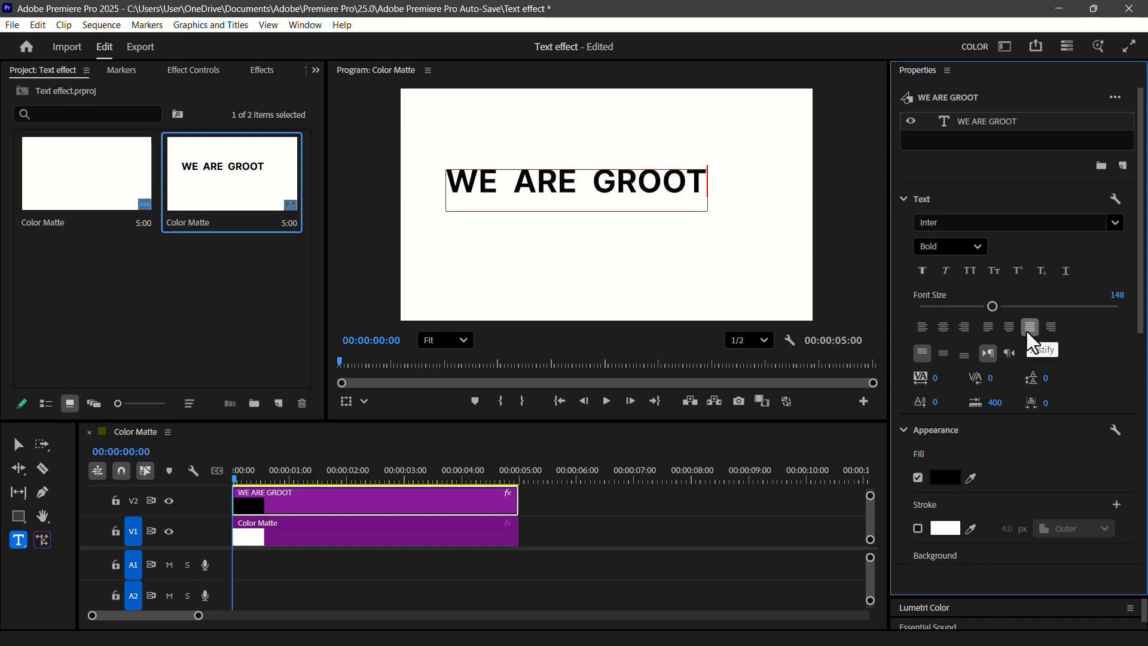
pyautogui.moveTo(1142, 313); pyautogui.dragTo(1141, 489)
pyautogui.click(1032, 370)
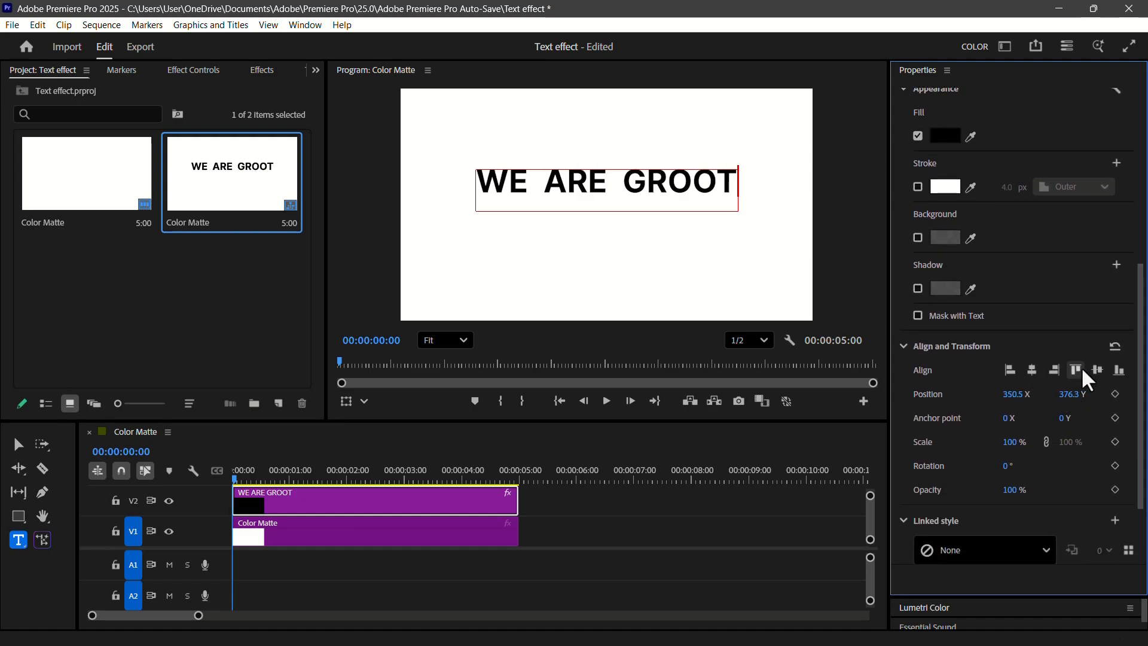
pyautogui.click(1097, 370)
pyautogui.moveTo(890, 261); pyautogui.dragTo(1100, 261)
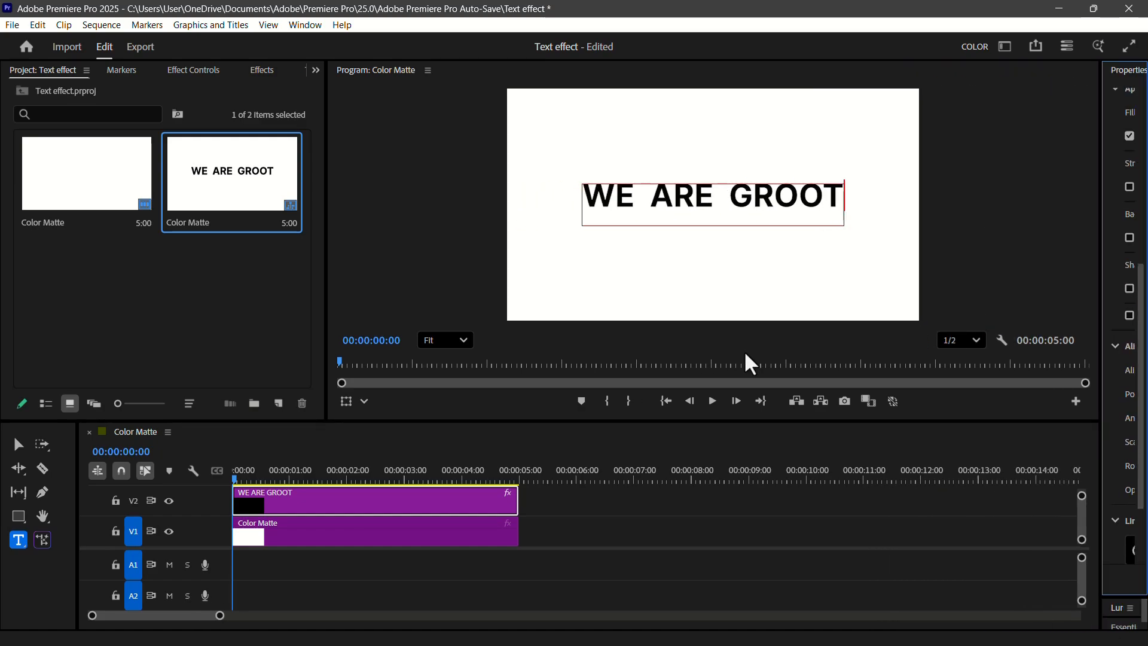
# - Find the Transform video effect and apply it to the text clip
pyautogui.click(258, 70)
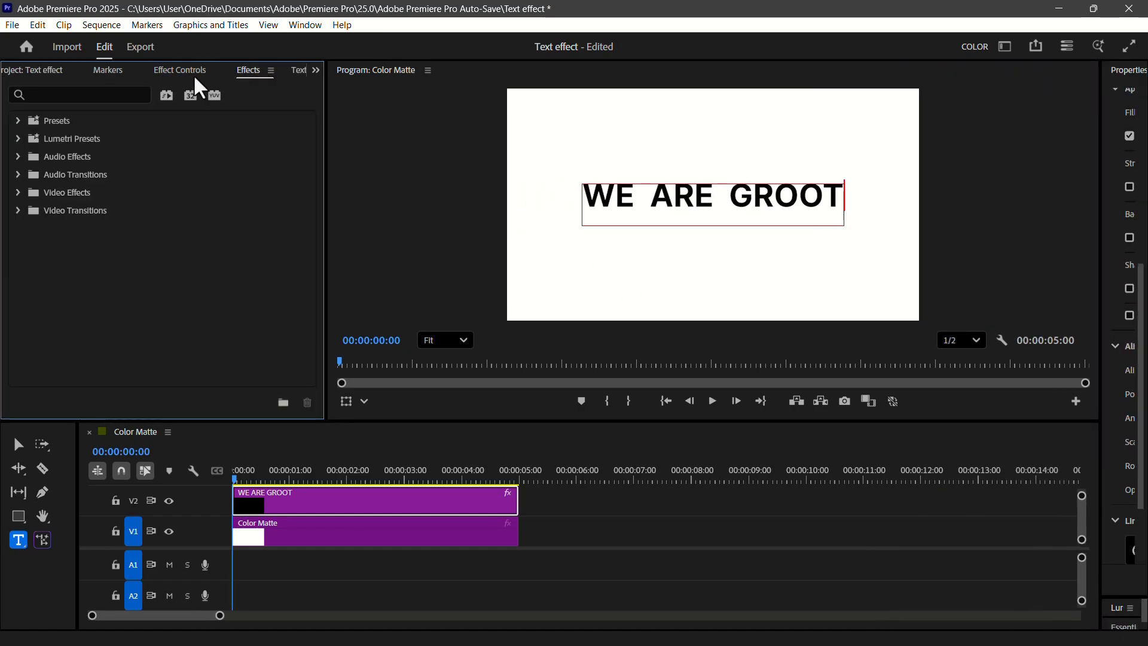
pyautogui.click(78, 94)
pyautogui.write('TRANSFORM')
pyautogui.click(85, 299)
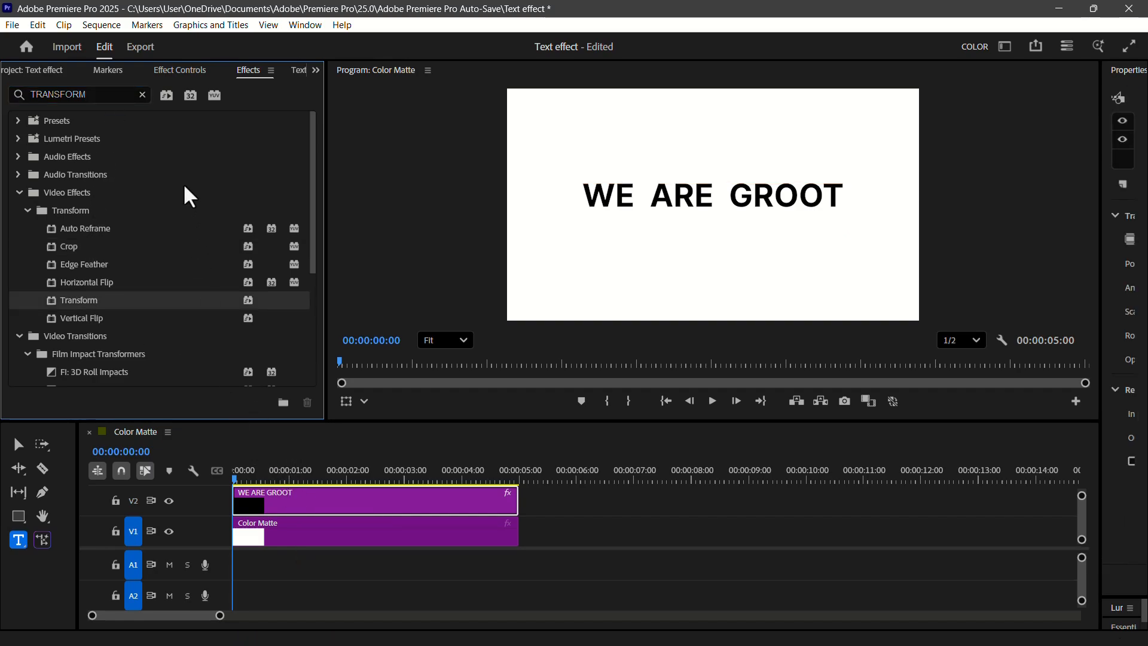
# - Find the Crop video effect and apply it to the text clip, and enlarge the timeline's video track area
pyautogui.click(142, 95)
pyautogui.write('crop')
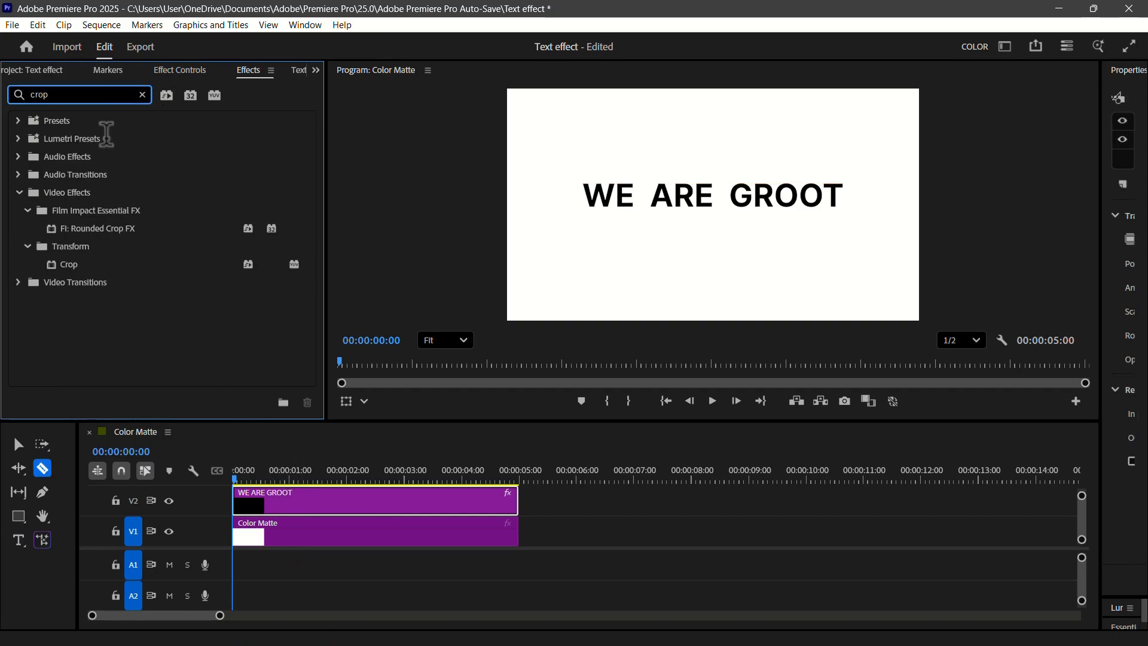
pyautogui.click(73, 266)
pyautogui.moveTo(78, 274); pyautogui.dragTo(281, 507)
pyautogui.press('v')
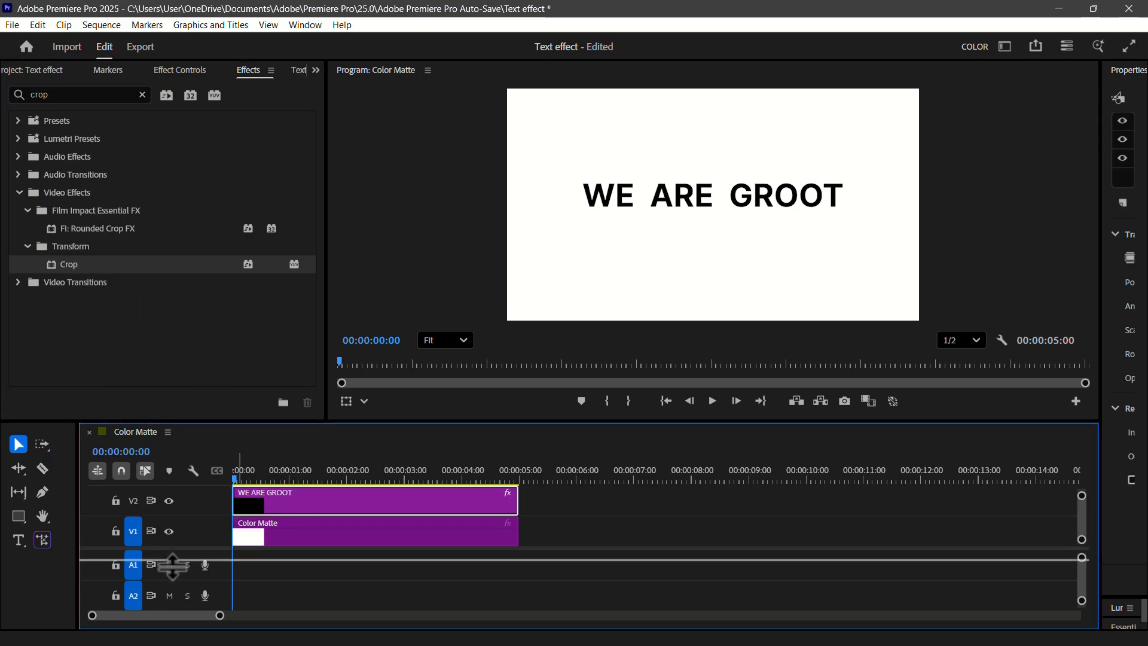
pyautogui.moveTo(172, 548); pyautogui.dragTo(172, 589)
# - Turn off the composition's shutter angle in the Transform effect and set the shutter angle to 360
pyautogui.click(179, 70)
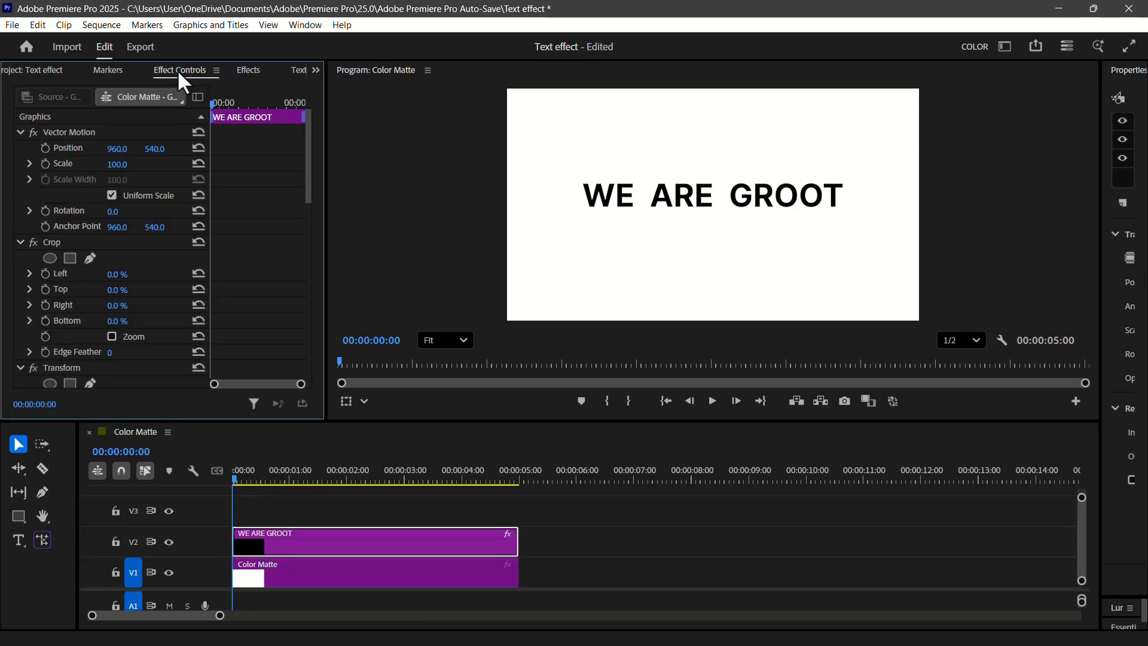
pyautogui.scroll(-5, 119, 299)
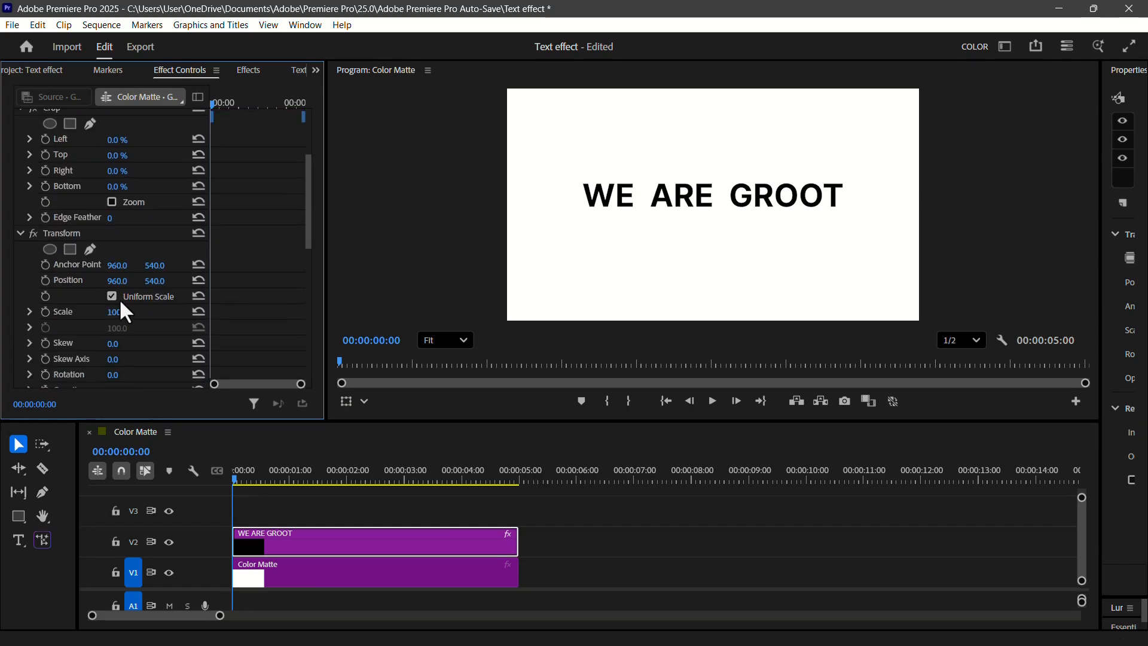
pyautogui.scroll(-3, 120, 299)
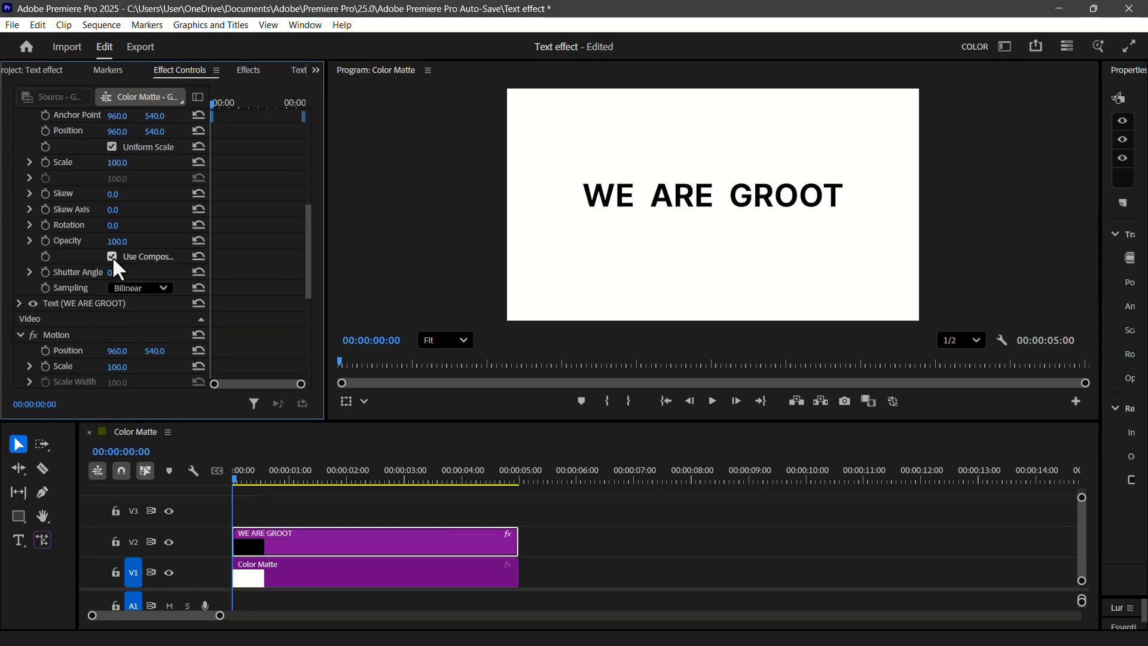
pyautogui.click(110, 272)
pyautogui.write('36')
pyautogui.press('Return')
# - Keyframe the text's Vector Motion position from below centre at the clip's start back to its default at 00:00:01:28
pyautogui.scroll(-8, 160, 267)
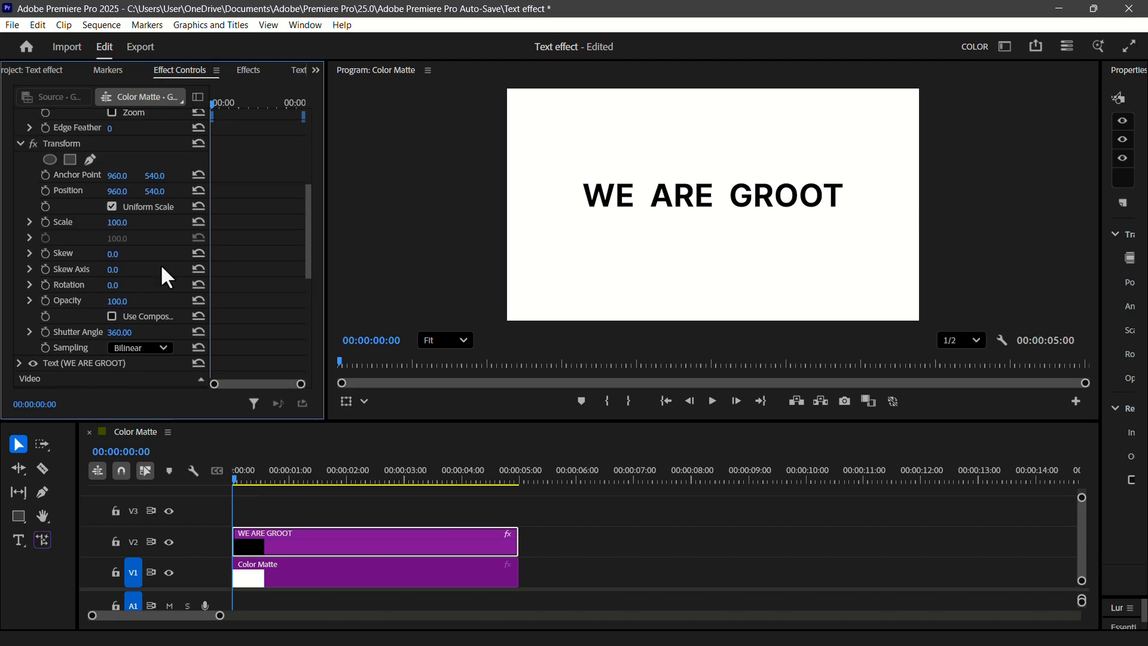
pyautogui.scroll(2, 161, 268)
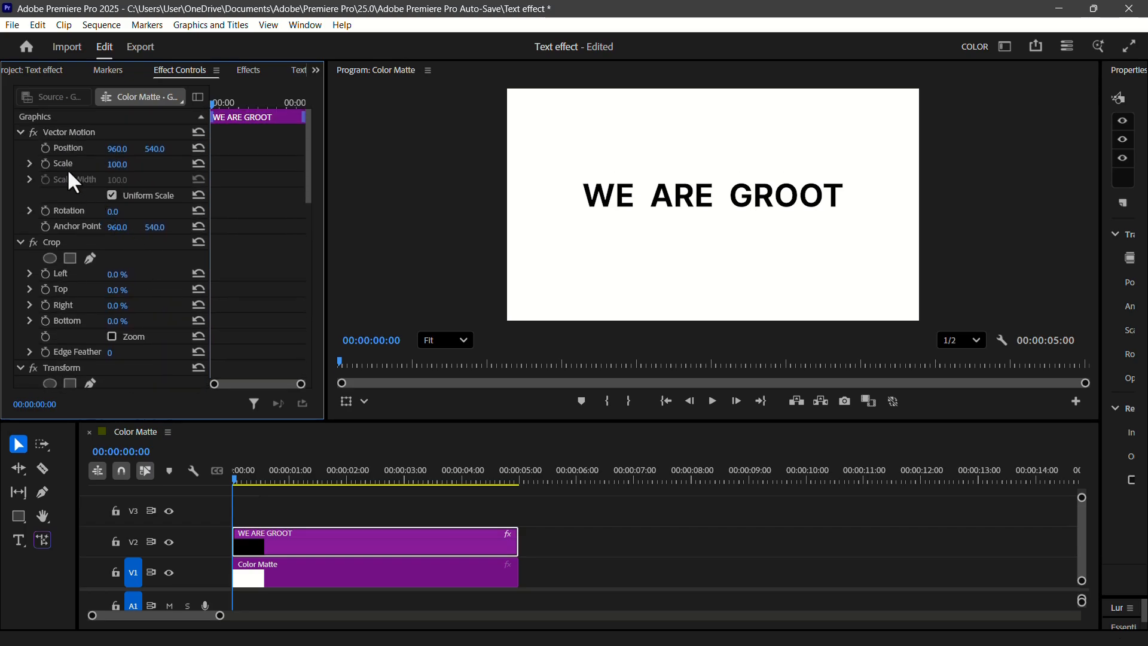
pyautogui.click(45, 148)
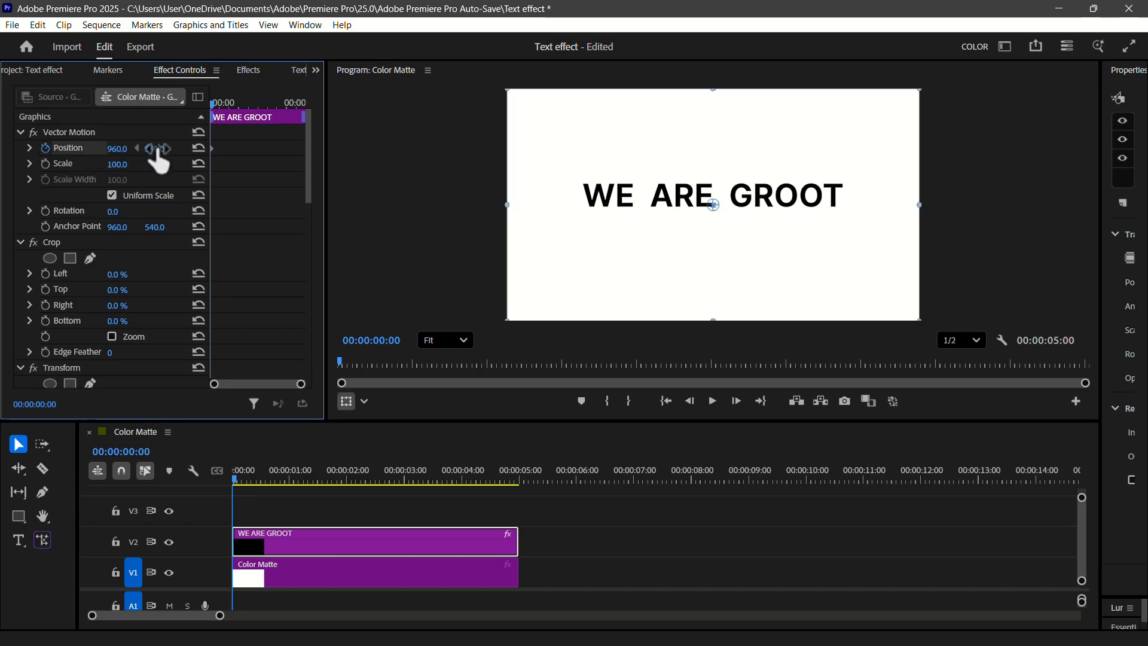
pyautogui.moveTo(155, 148); pyautogui.dragTo(150, 151)
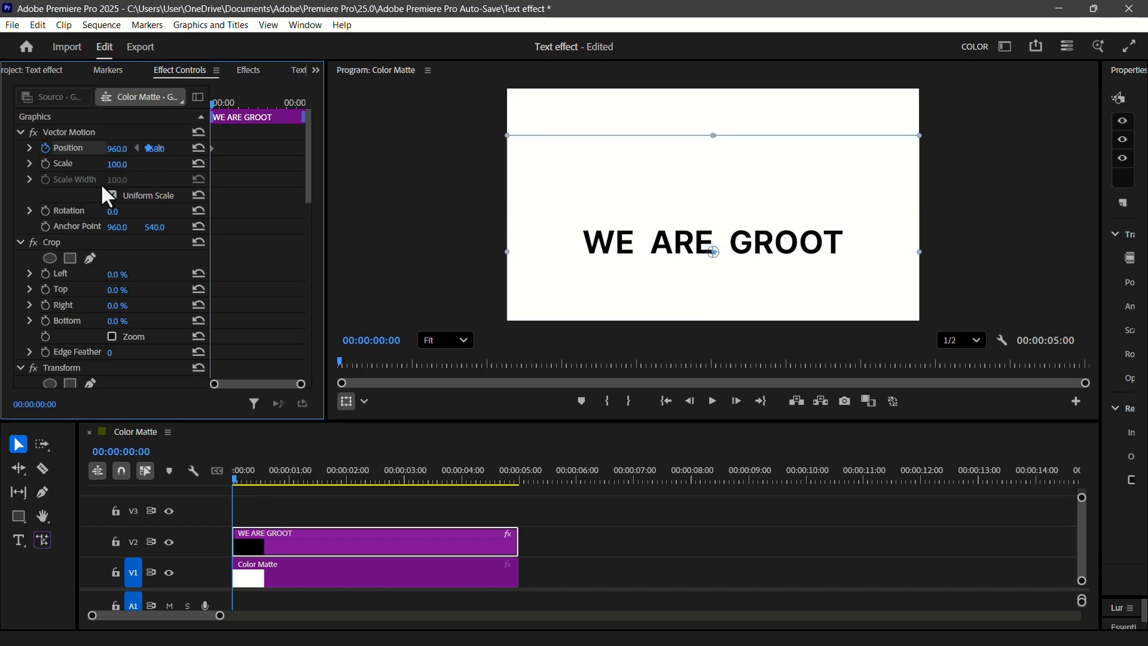
pyautogui.moveTo(235, 478); pyautogui.dragTo(317, 486)
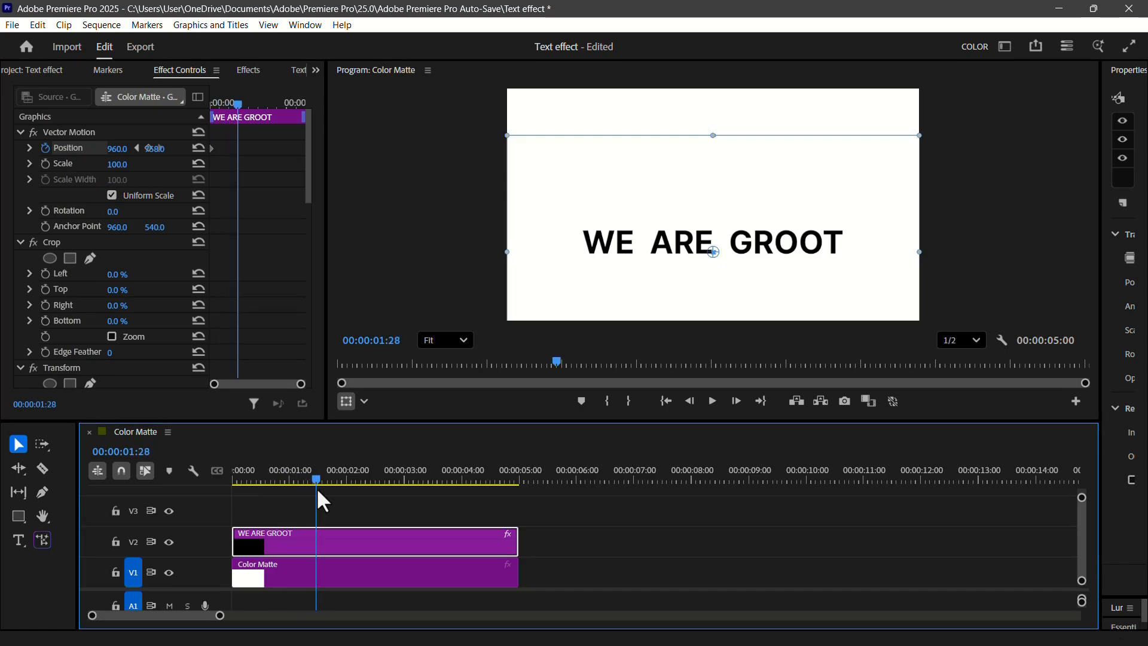
pyautogui.click(199, 148)
# - Apply Ease In and Ease Out temporal interpolation to both Vector Motion position keyframes
pyautogui.moveTo(300, 384); pyautogui.dragTo(288, 384)
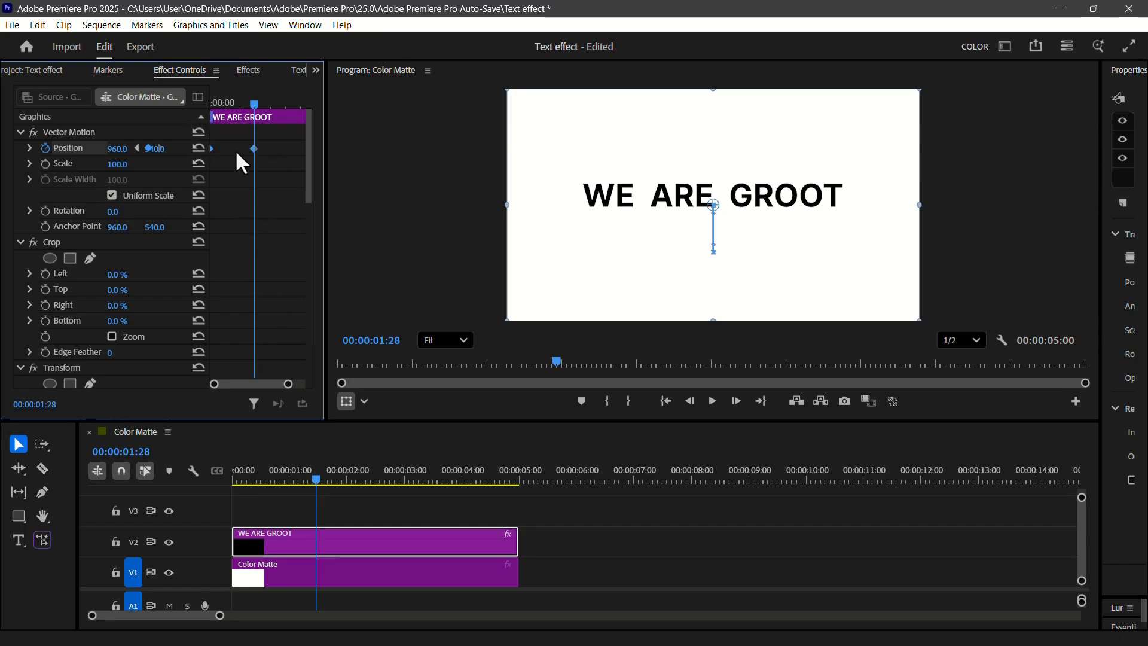
pyautogui.rightClick(251, 148)
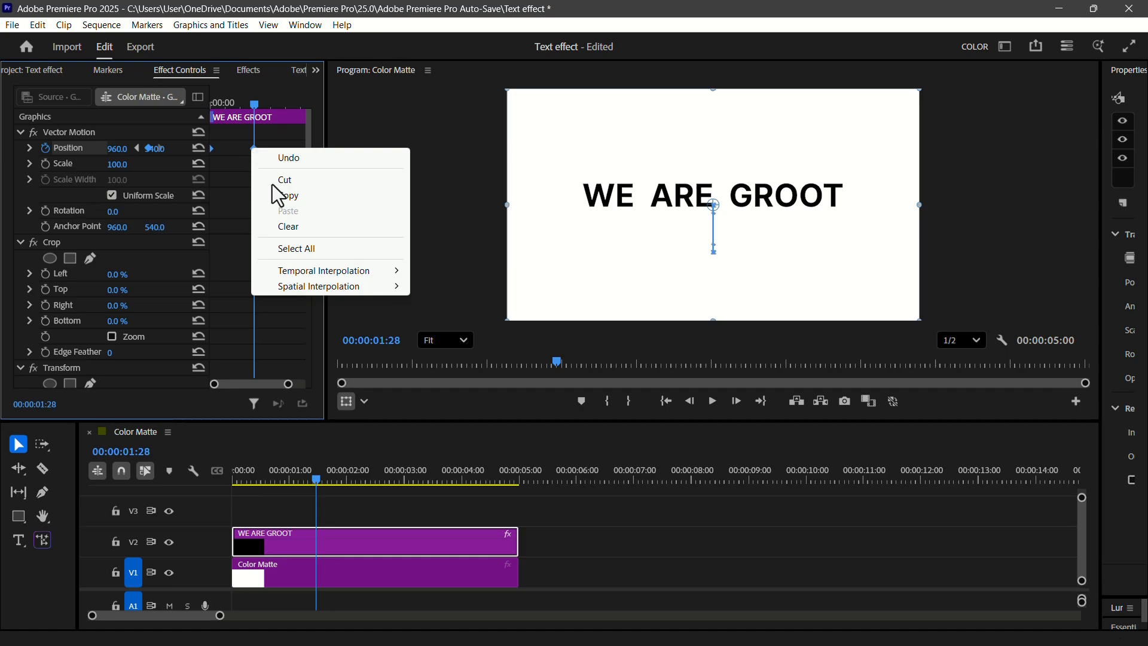
pyautogui.moveTo(305, 271)
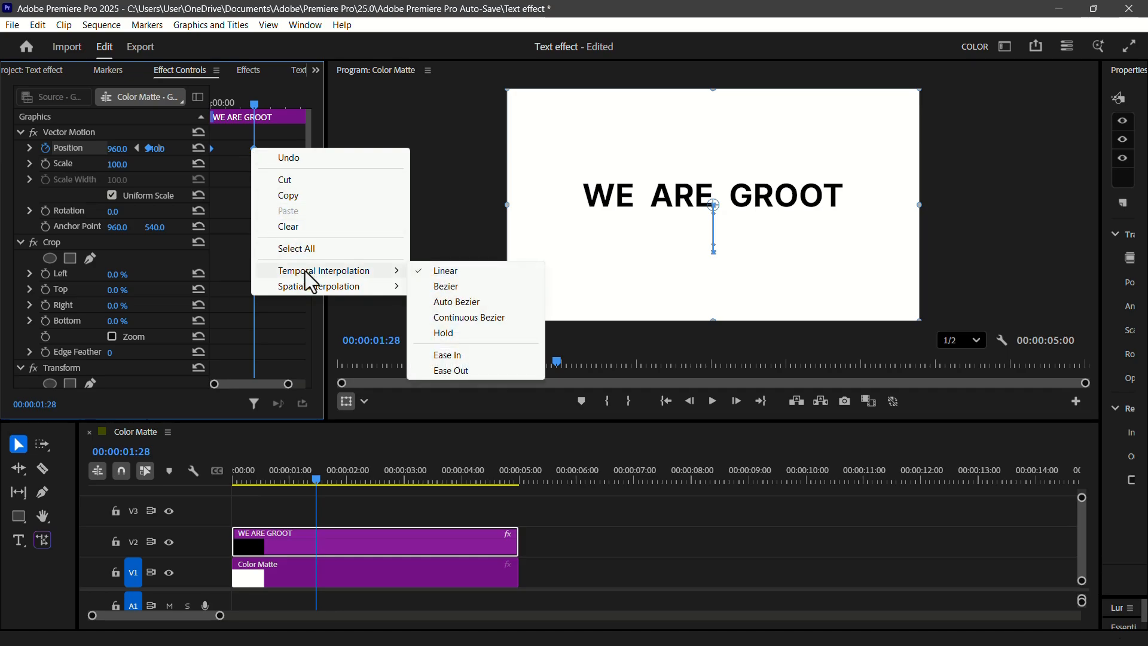
pyautogui.click(451, 356)
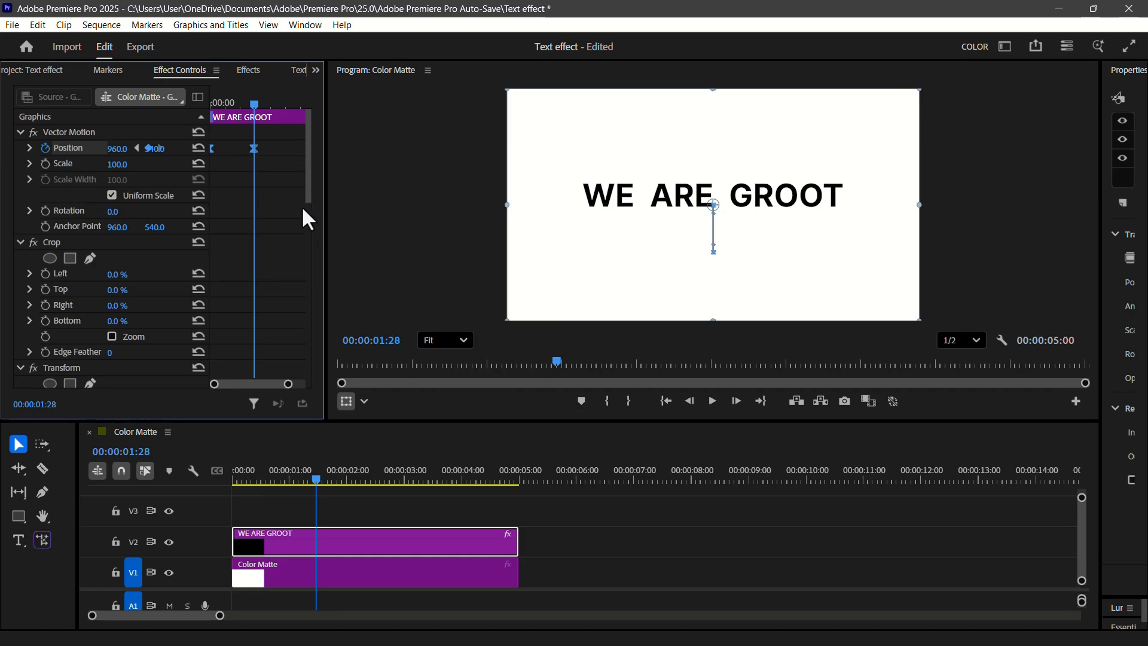
pyautogui.rightClick(253, 146)
pyautogui.moveTo(336, 267)
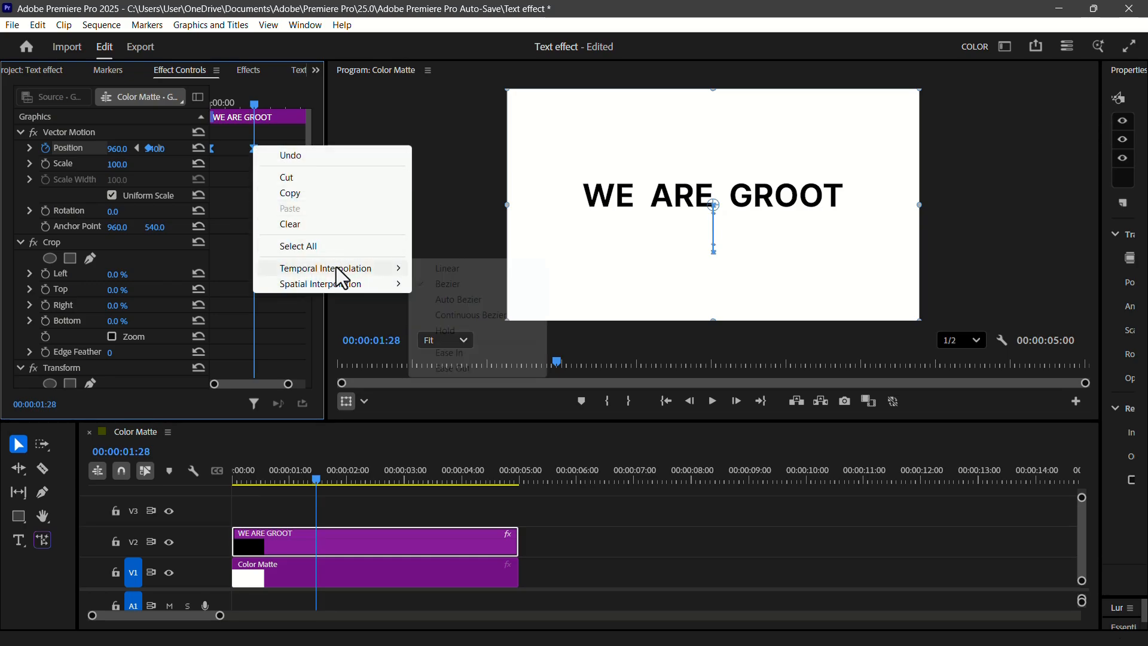
pyautogui.click(452, 368)
# - Reshape the position velocity curve for a fast start and slow finish, and set the graph's upper limit to 10000
pyautogui.click(234, 474)
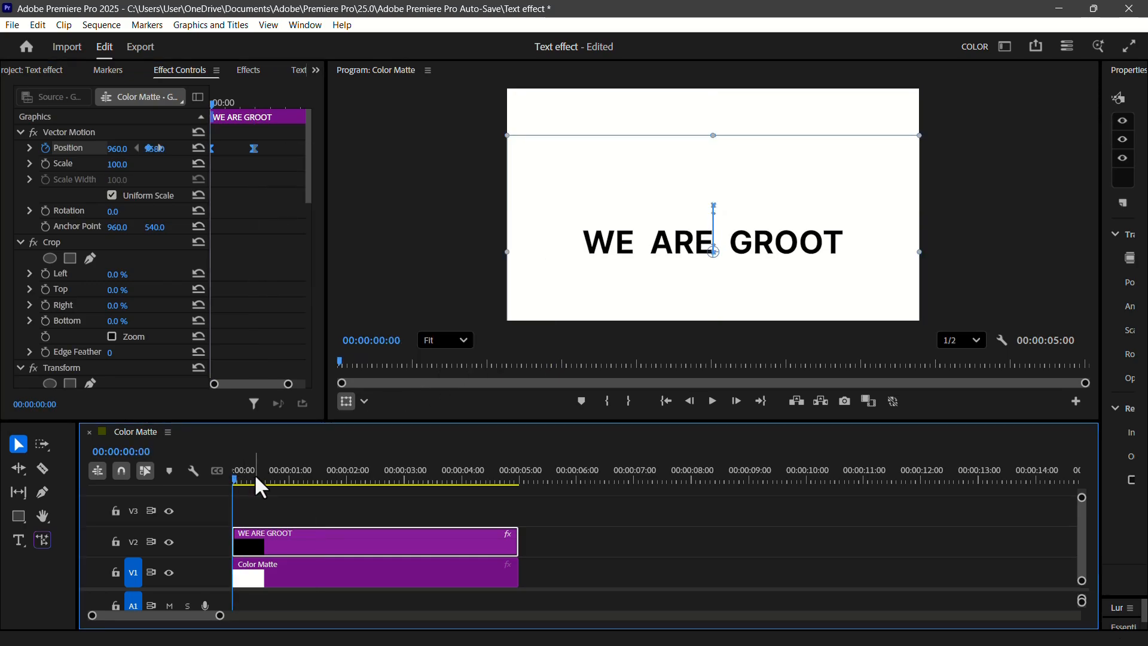
pyautogui.click(28, 147)
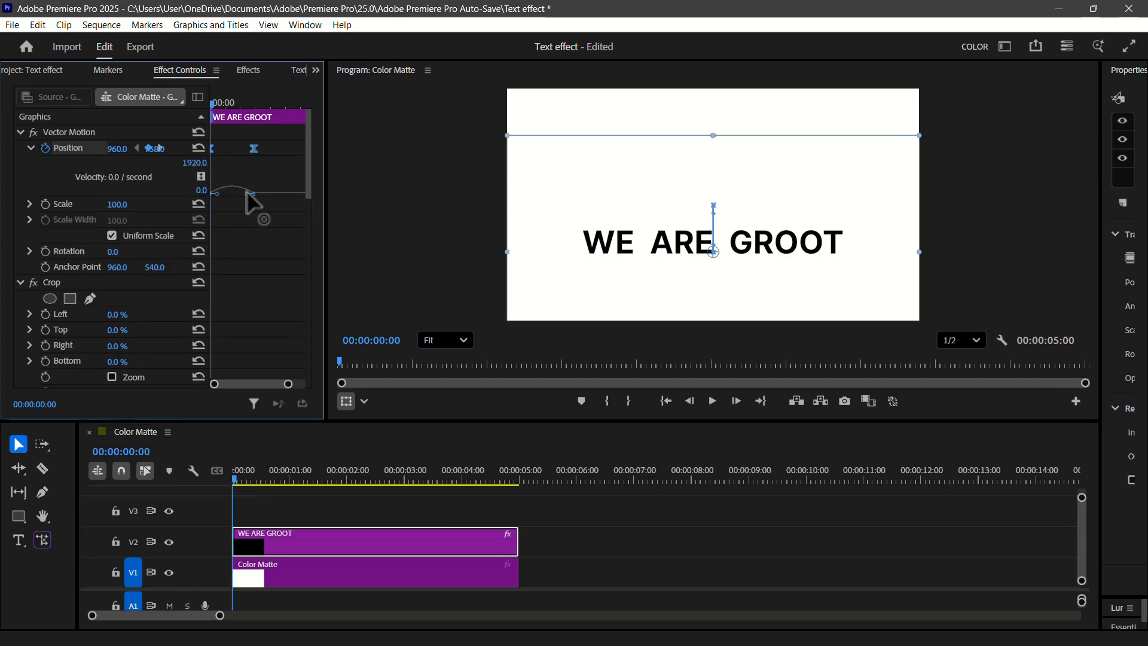
pyautogui.moveTo(246, 192); pyautogui.dragTo(205, 173)
pyautogui.click(192, 162)
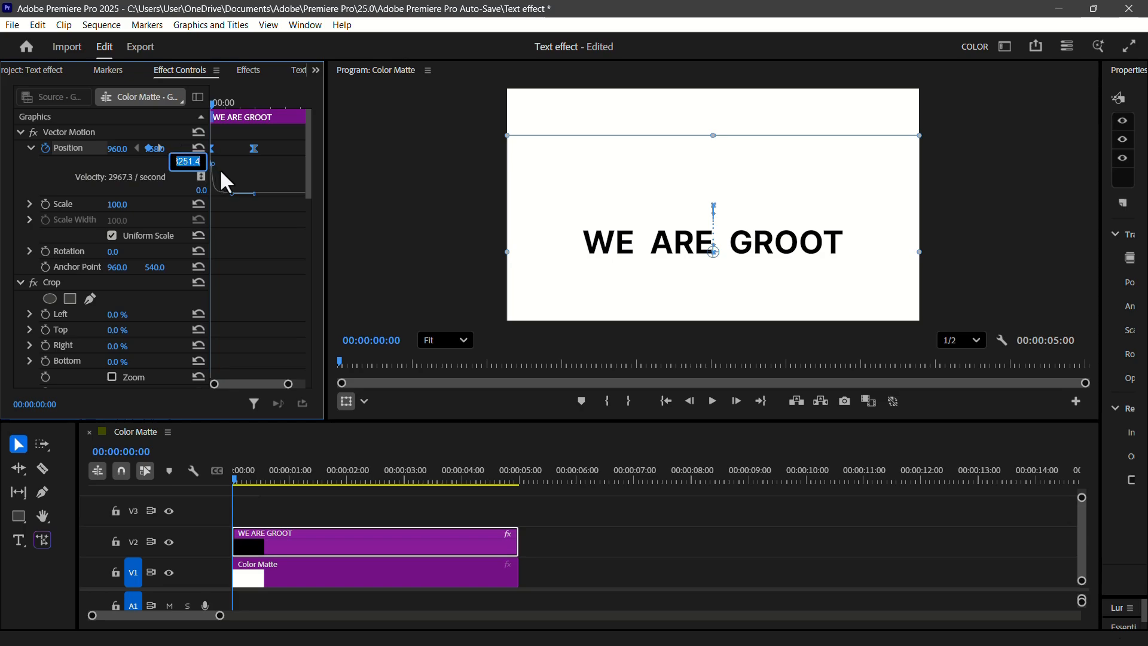
pyautogui.write('10000')
pyautogui.press('Return')
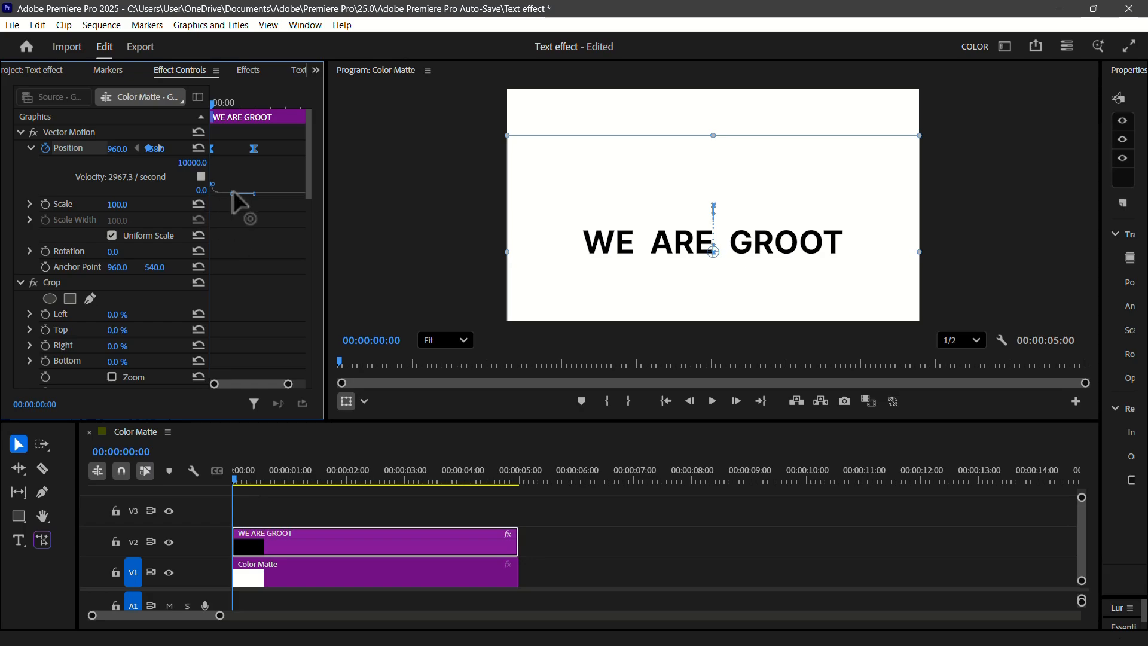
# - Keyframe the text clip's opacity from 0% at the start to 100% at 00:00:00:43
pyautogui.scroll(-10, 164, 263)
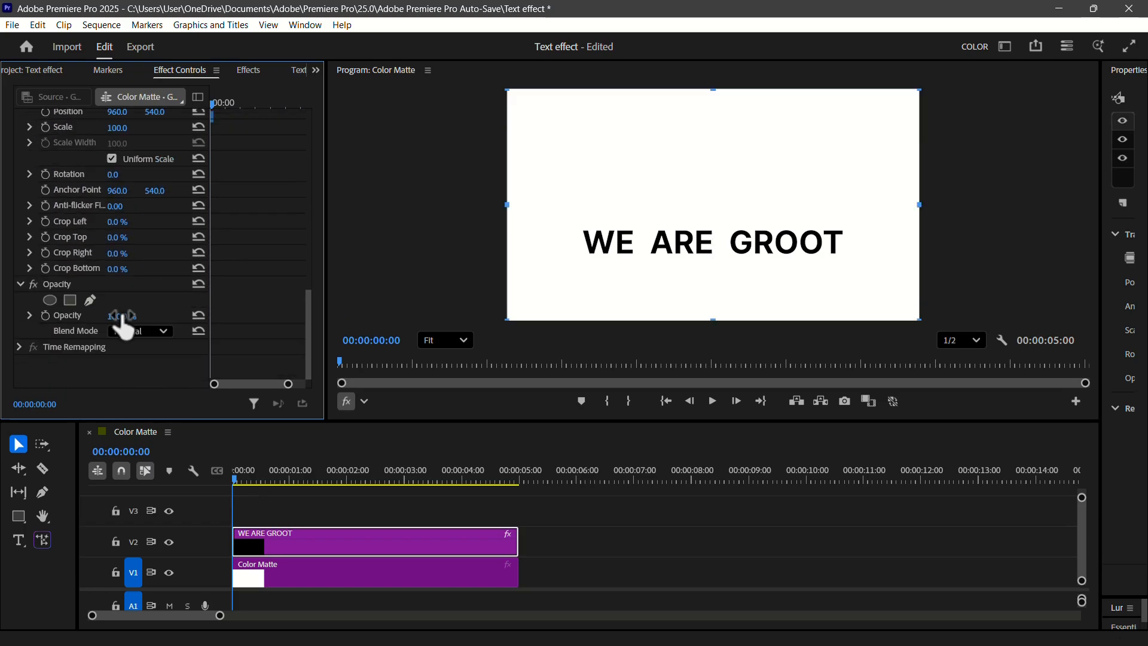
pyautogui.click(45, 315)
pyautogui.click(119, 316)
pyautogui.write('0')
pyautogui.press('Return')
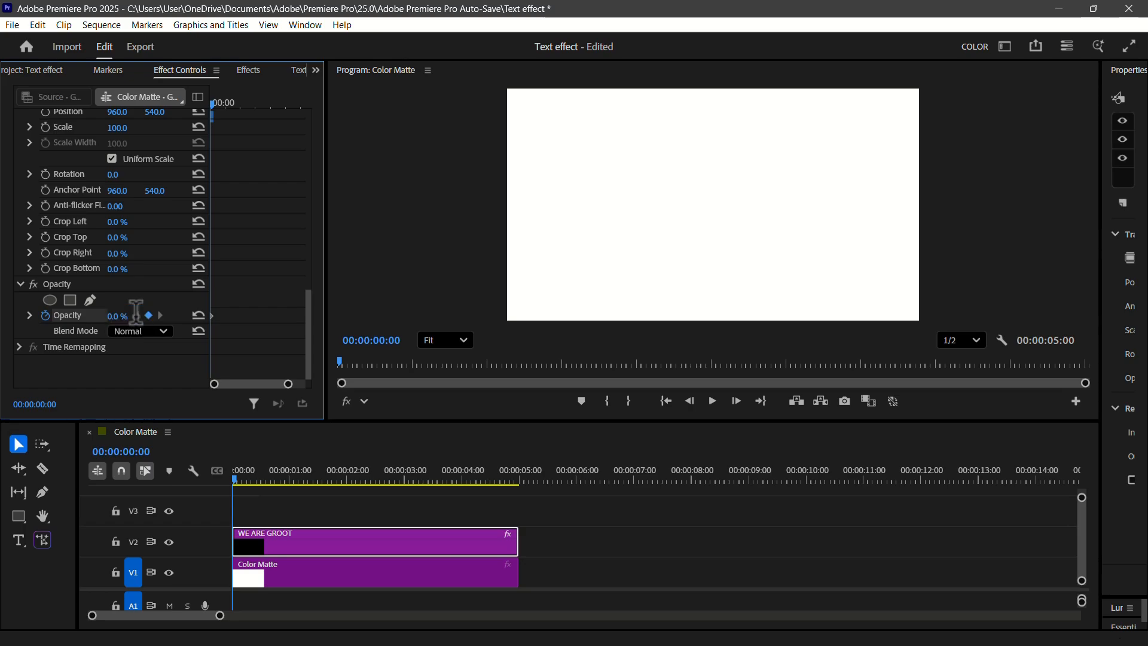
pyautogui.press('space')
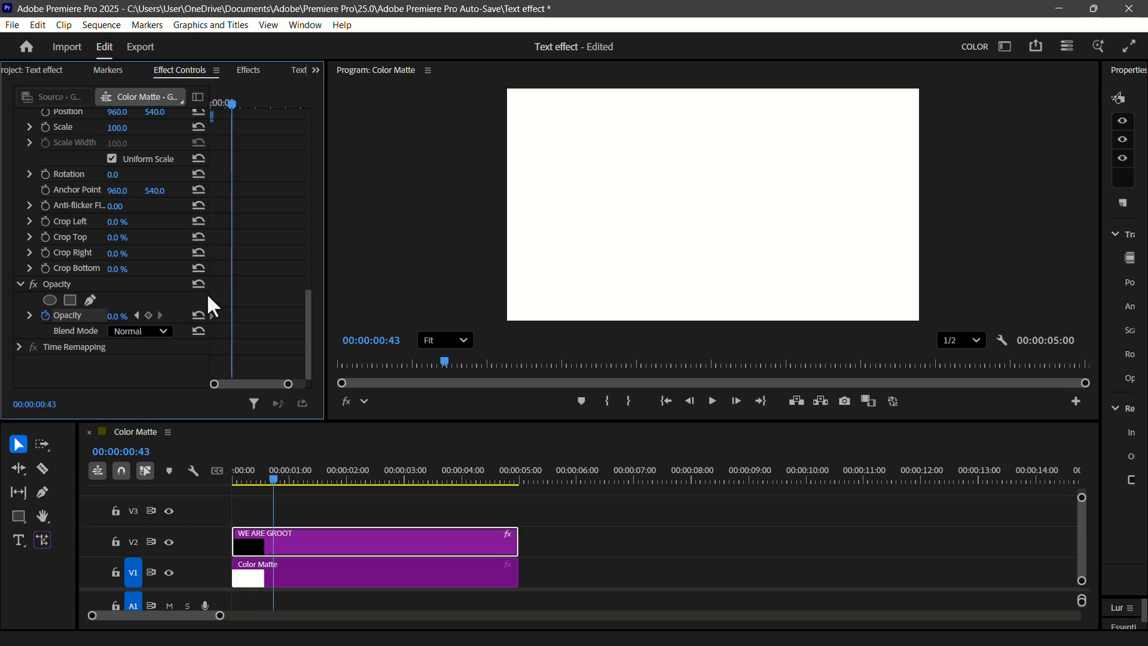
pyautogui.click(198, 314)
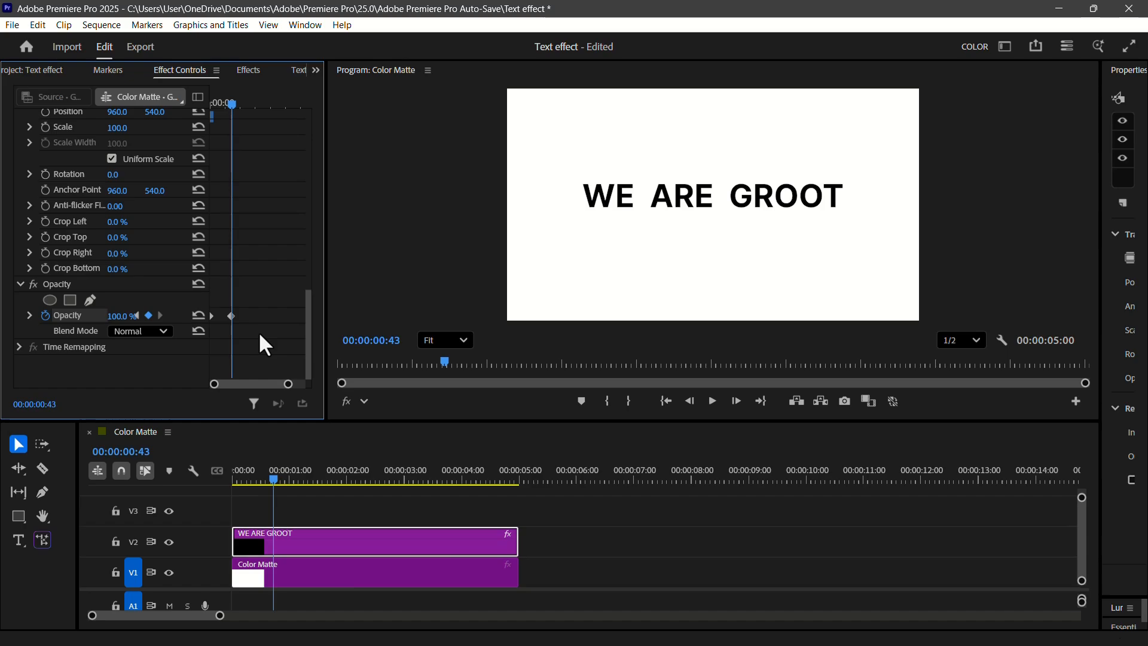
# - Apply Ease In and Ease Out interpolation to both opacity keyframes of the text clip
pyautogui.click(231, 315)
pyautogui.rightClick(231, 316)
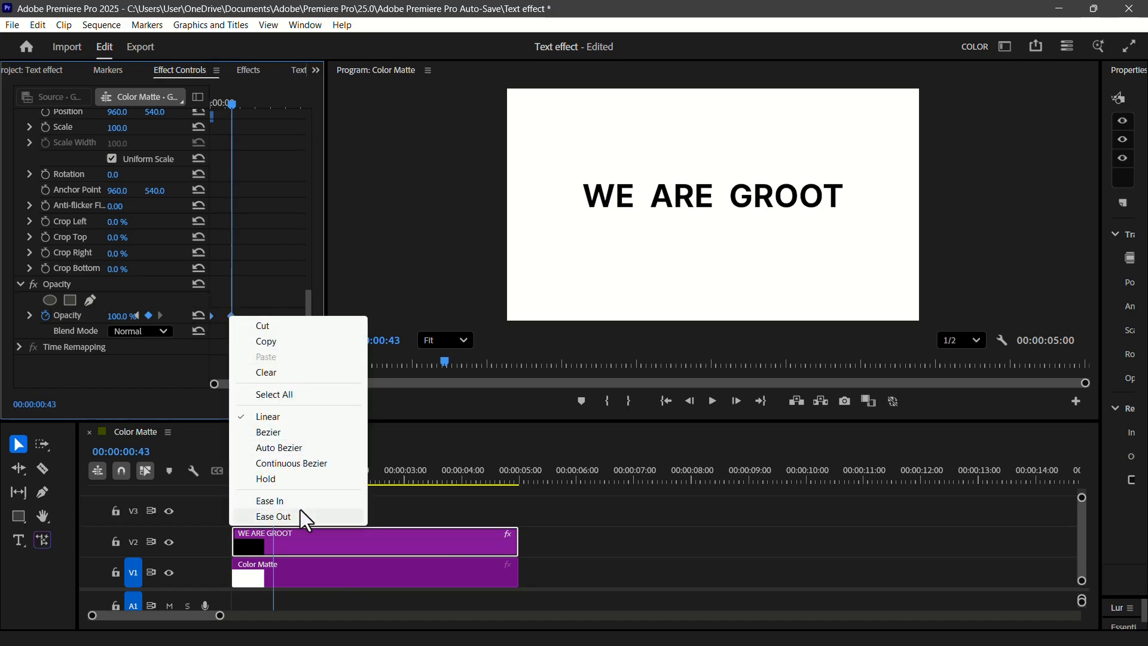
pyautogui.click(295, 501)
pyautogui.rightClick(230, 315)
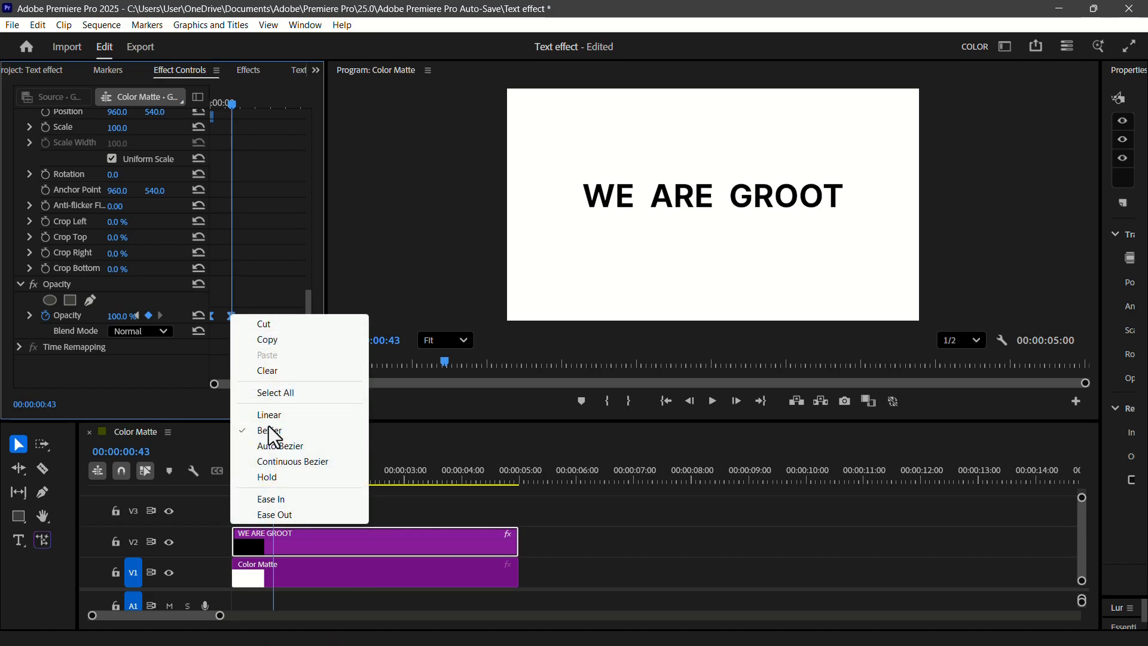
pyautogui.click(268, 515)
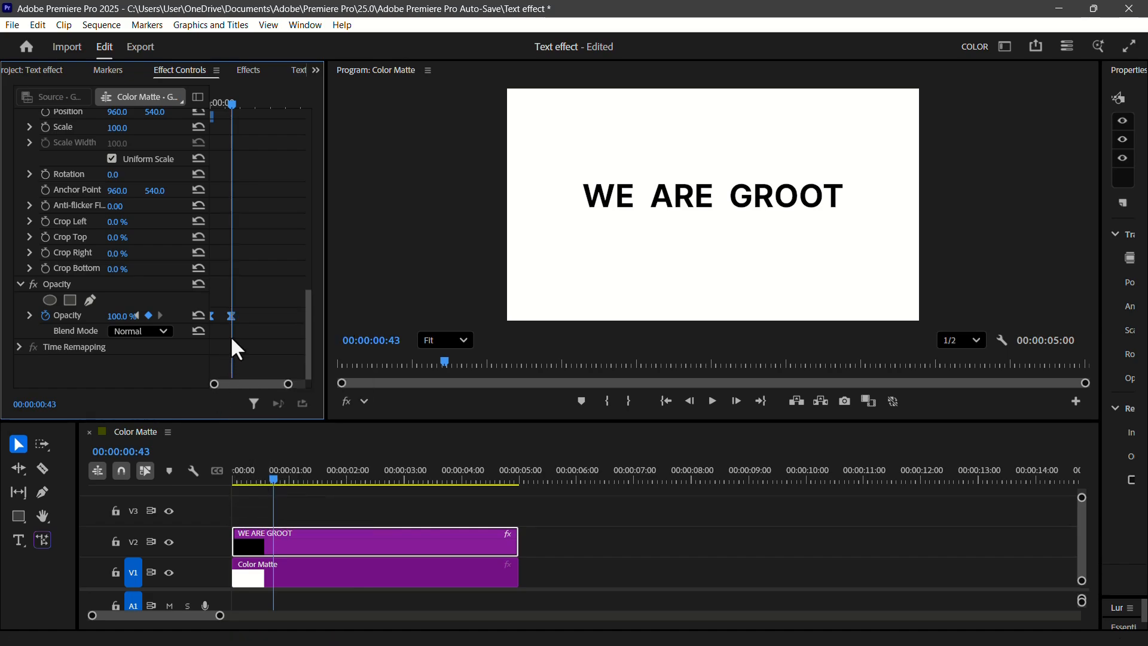
# - Reshape the opacity value curve into a steep S-curve between its two keyframes and preview the fade
pyautogui.press('space')
pyautogui.click(31, 315)
pyautogui.scroll(3, 246, 381)
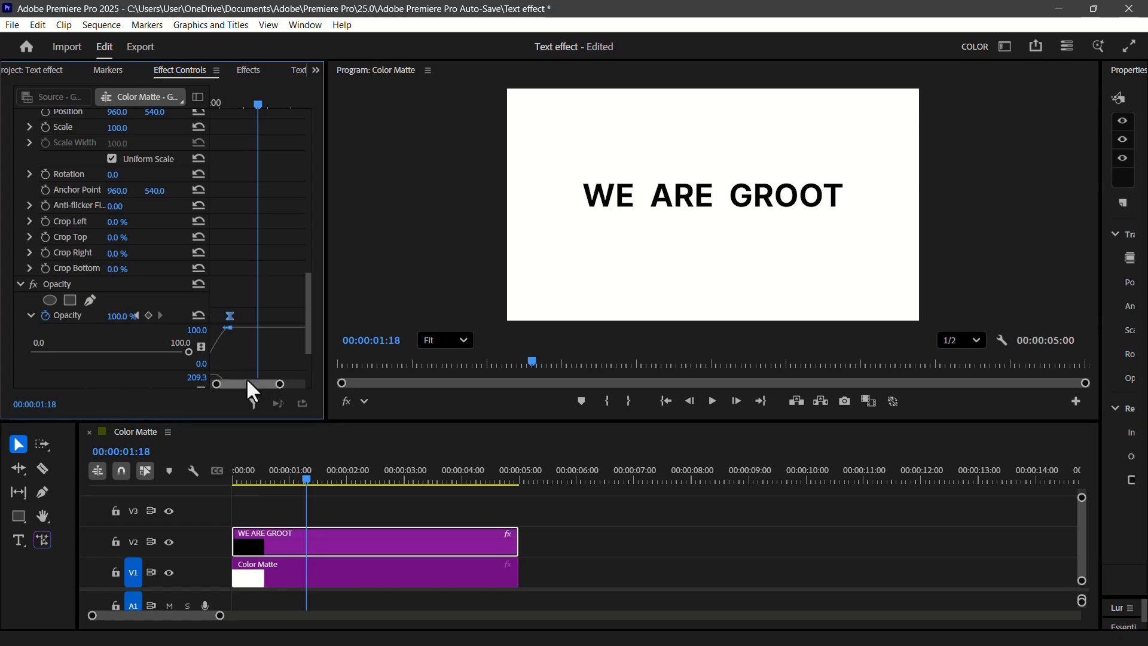
pyautogui.moveTo(237, 327); pyautogui.dragTo(226, 366)
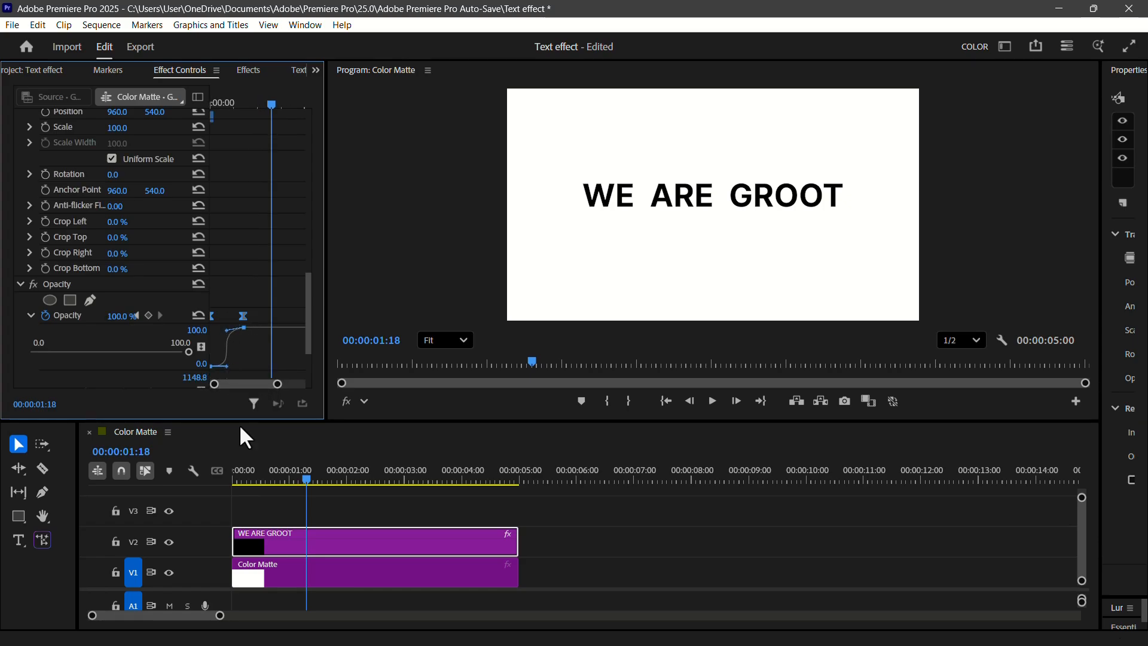
pyautogui.click(235, 478)
pyautogui.press('space')
# - Move the 100% opacity keyframe to about 00:00:01:07 and preview the slower fade from the start
pyautogui.click(243, 315)
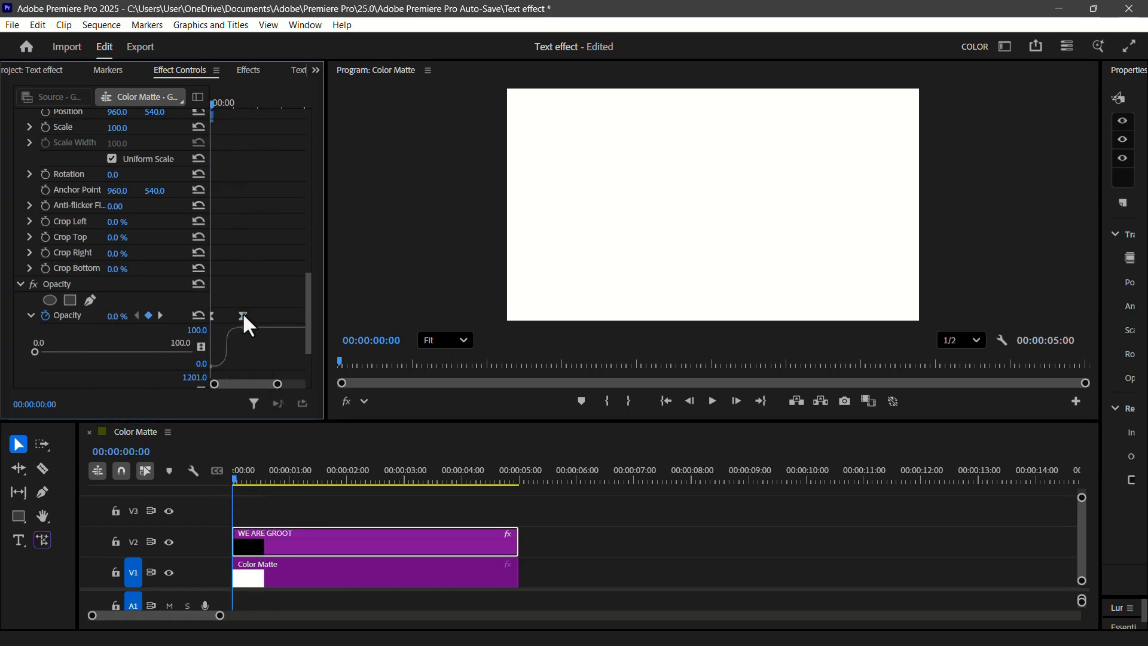
pyautogui.moveTo(244, 313); pyautogui.dragTo(262, 318)
pyautogui.press('space')
pyautogui.click(232, 479)
pyautogui.press('space')
pyautogui.click(233, 481)
pyautogui.press('space')
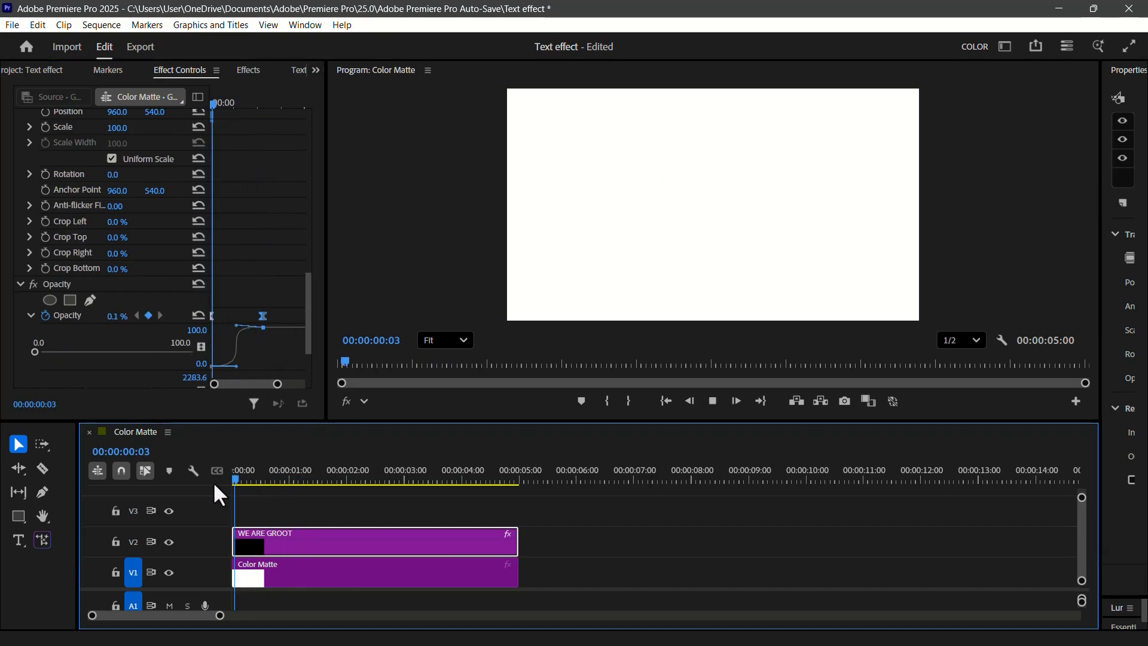
pyautogui.press('space')
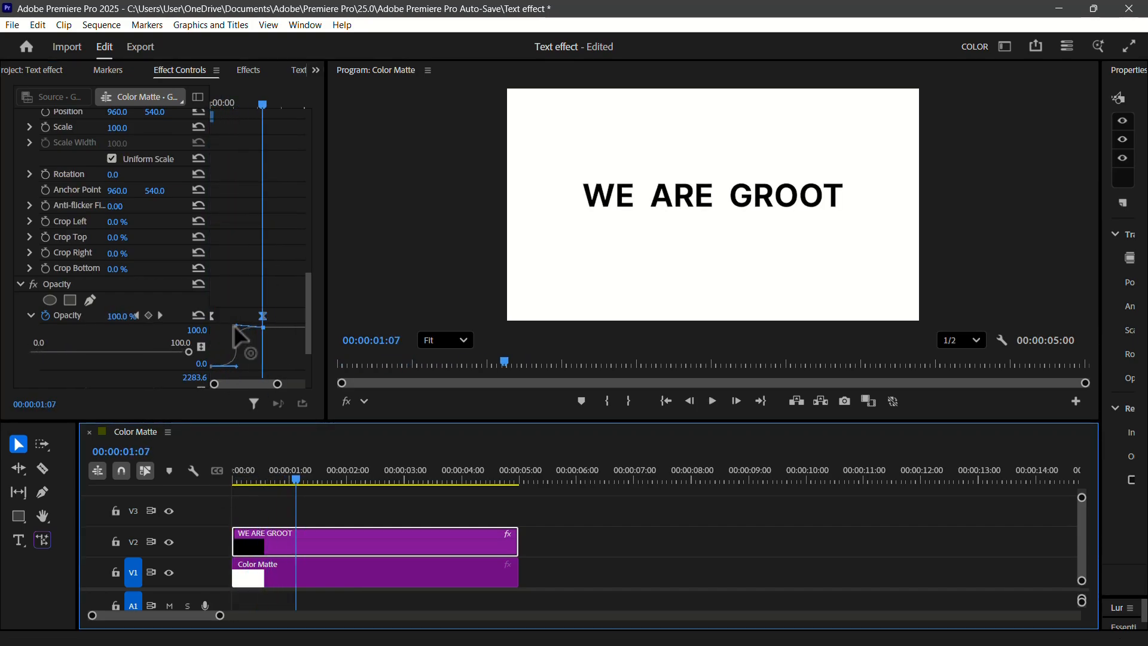
# - Shorten the first opacity keyframe's curve handle so the fade starts quickly and ends gently, previewing the result
pyautogui.moveTo(235, 325); pyautogui.dragTo(214, 316)
pyautogui.scroll(-2, 282, 336)
pyautogui.moveTo(267, 475); pyautogui.dragTo(216, 480)
pyautogui.press('space')
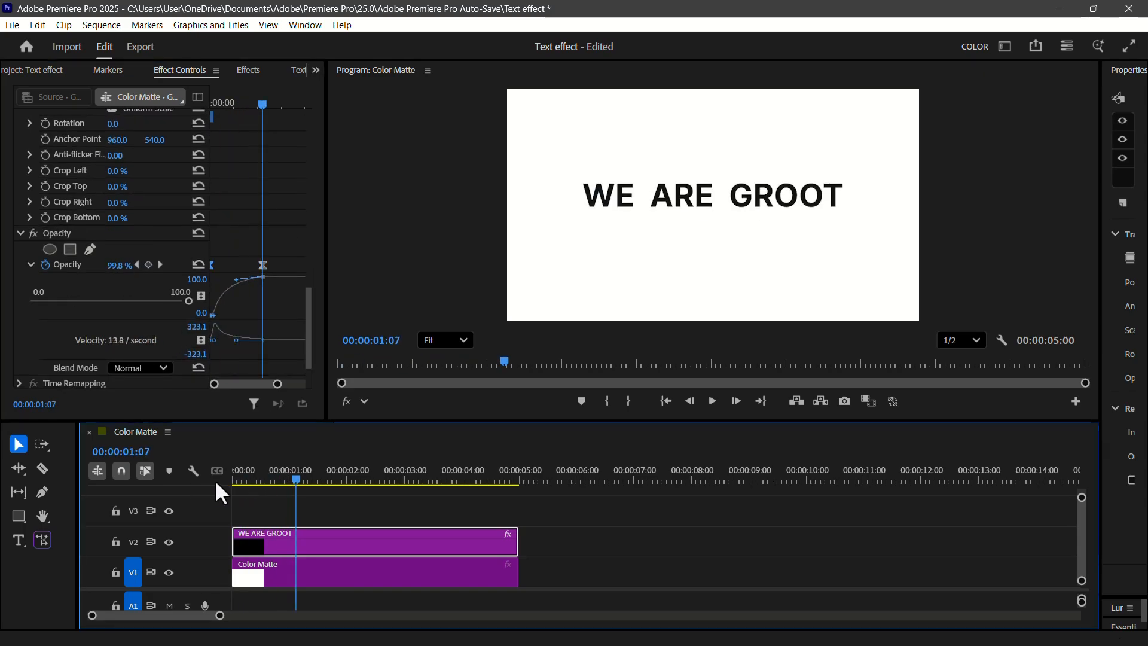
pyautogui.click(232, 481)
pyautogui.press('space')
pyautogui.press('space')
pyautogui.moveTo(213, 315); pyautogui.dragTo(220, 316)
pyautogui.moveTo(274, 478); pyautogui.dragTo(210, 486)
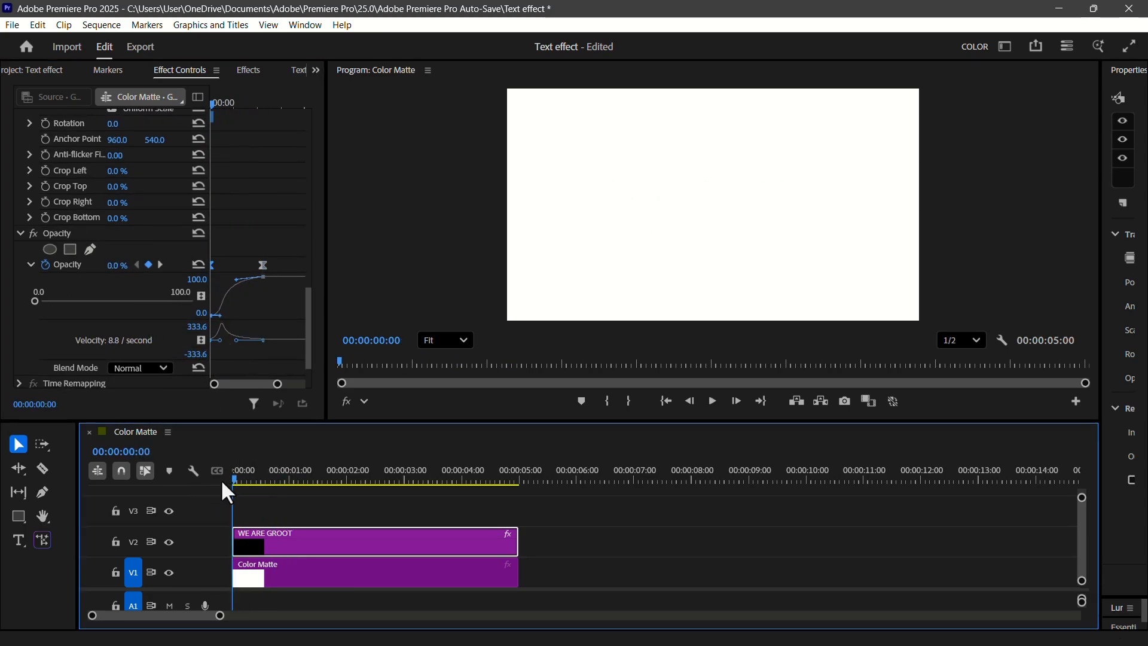
pyautogui.press('space')
pyautogui.press('space')
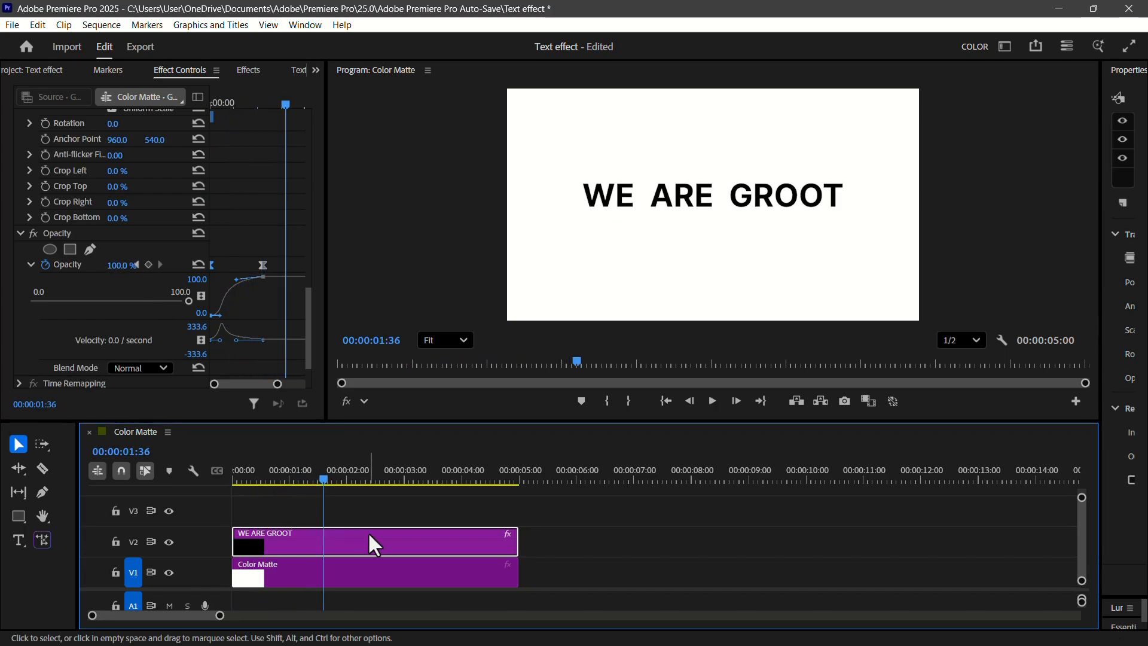
# - Enlarge the timeline area and duplicate the WE ARE GROOT clip onto tracks V3 and V4
pyautogui.moveTo(351, 419); pyautogui.dragTo(341, 354)
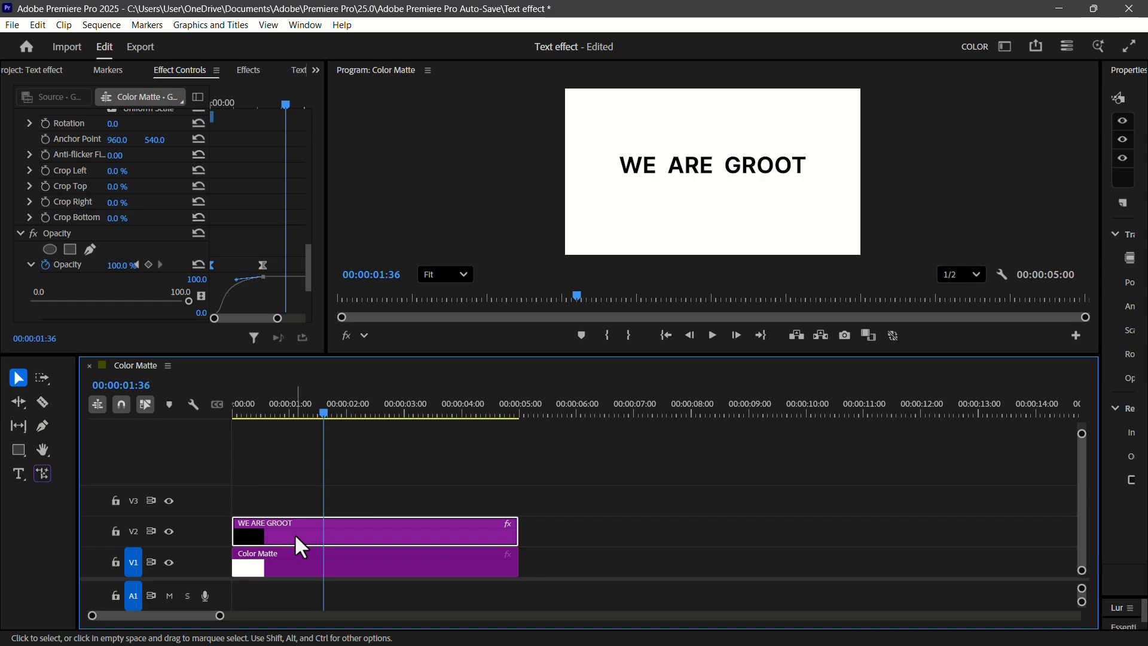
pyautogui.moveTo(296, 532); pyautogui.dragTo(300, 532)
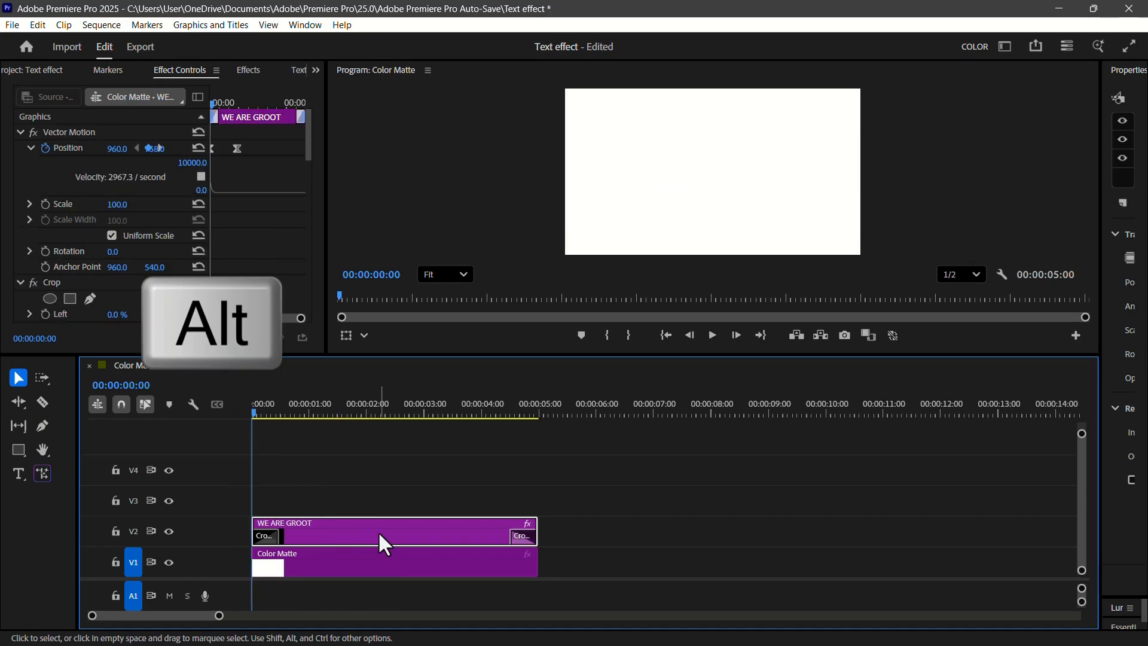
pyautogui.moveTo(377, 533); pyautogui.dragTo(357, 477)
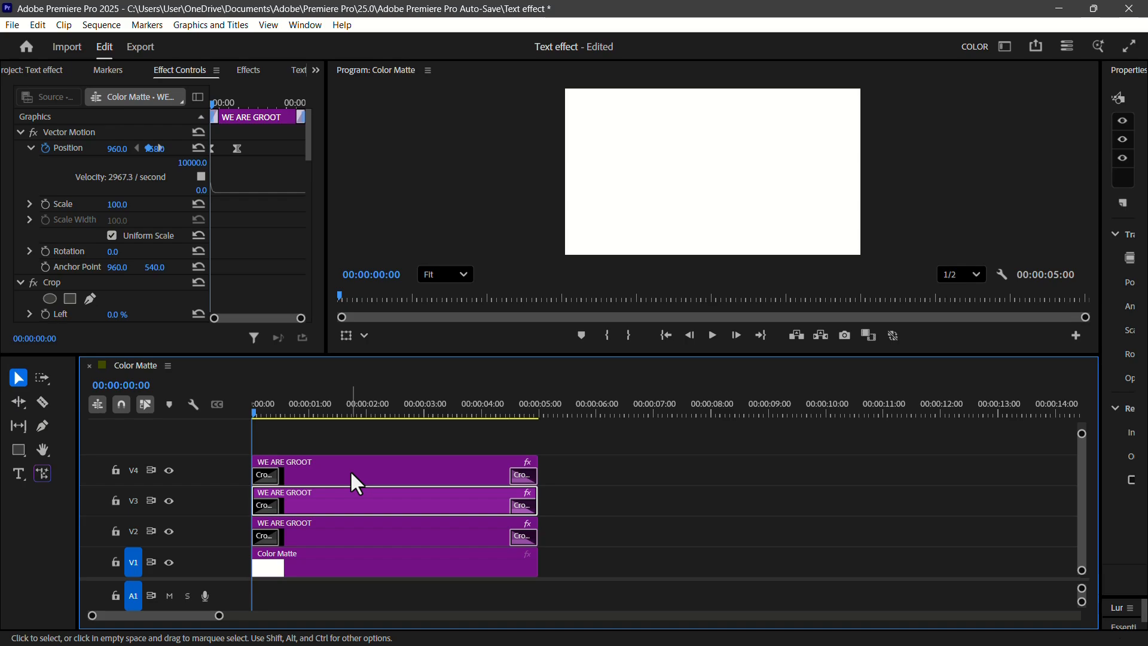
# - Stagger the text copies, starting V3 about 0.7 seconds and V4 about 1.2 seconds after the V2 clip
pyautogui.moveTo(350, 470); pyautogui.dragTo(431, 470)
pyautogui.moveTo(367, 506); pyautogui.dragTo(421, 506)
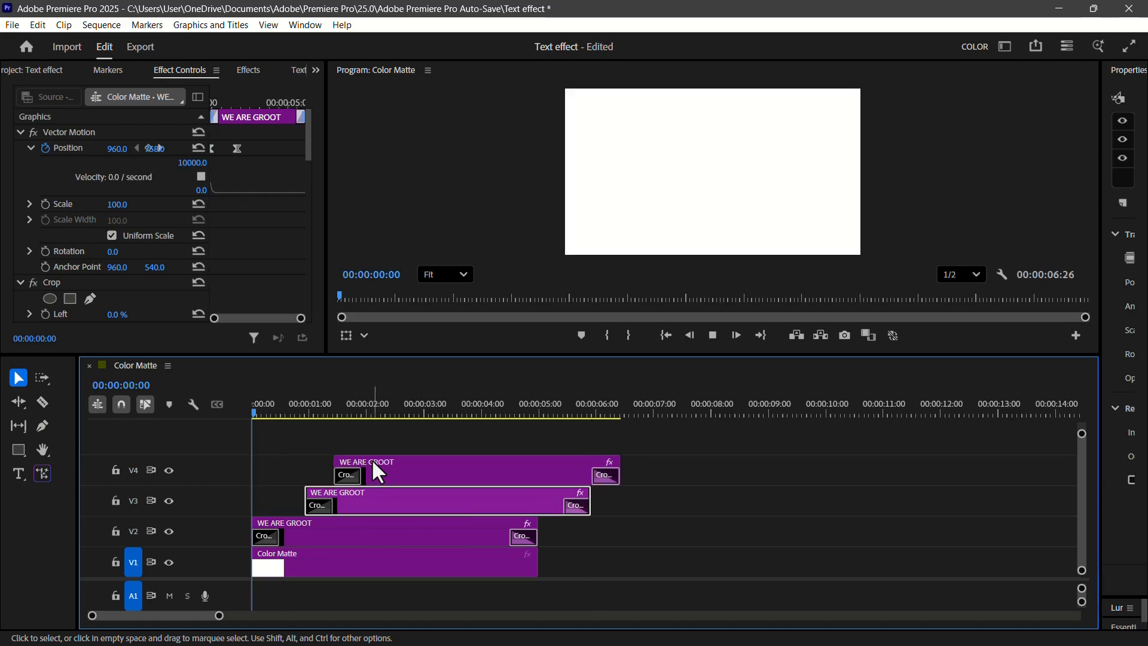
pyautogui.moveTo(352, 502); pyautogui.dragTo(335, 505)
pyautogui.moveTo(406, 474); pyautogui.dragTo(391, 475)
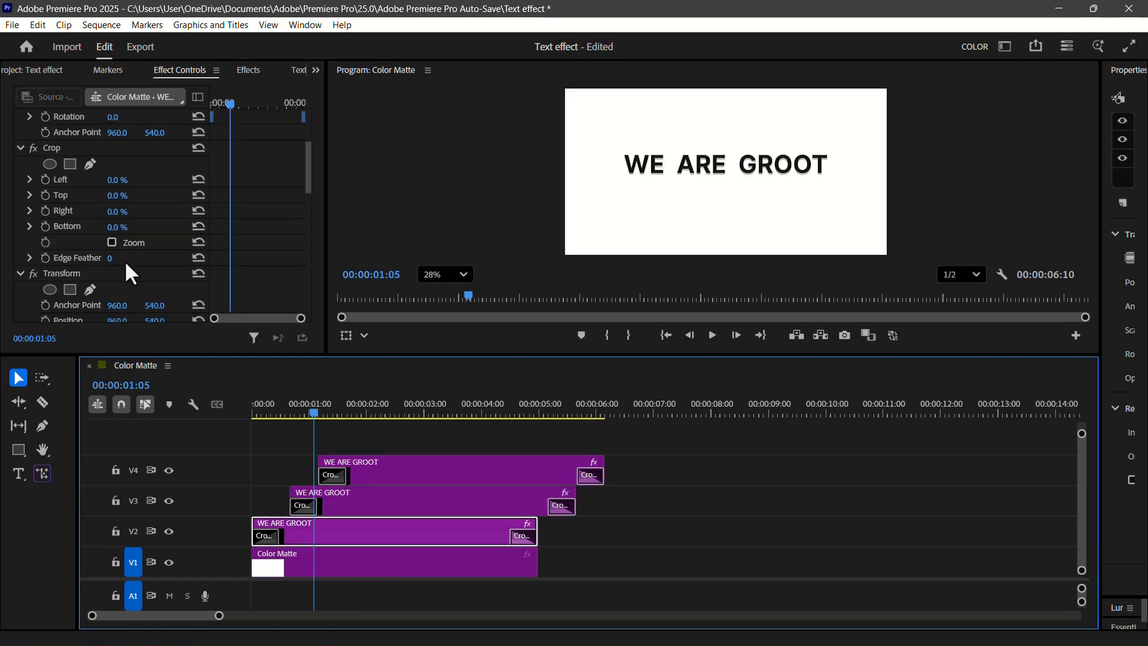
# - Crop the V2 text clip to show only WE, with Left 17.2% and Right 67.4%
pyautogui.scroll(3, 125, 263)
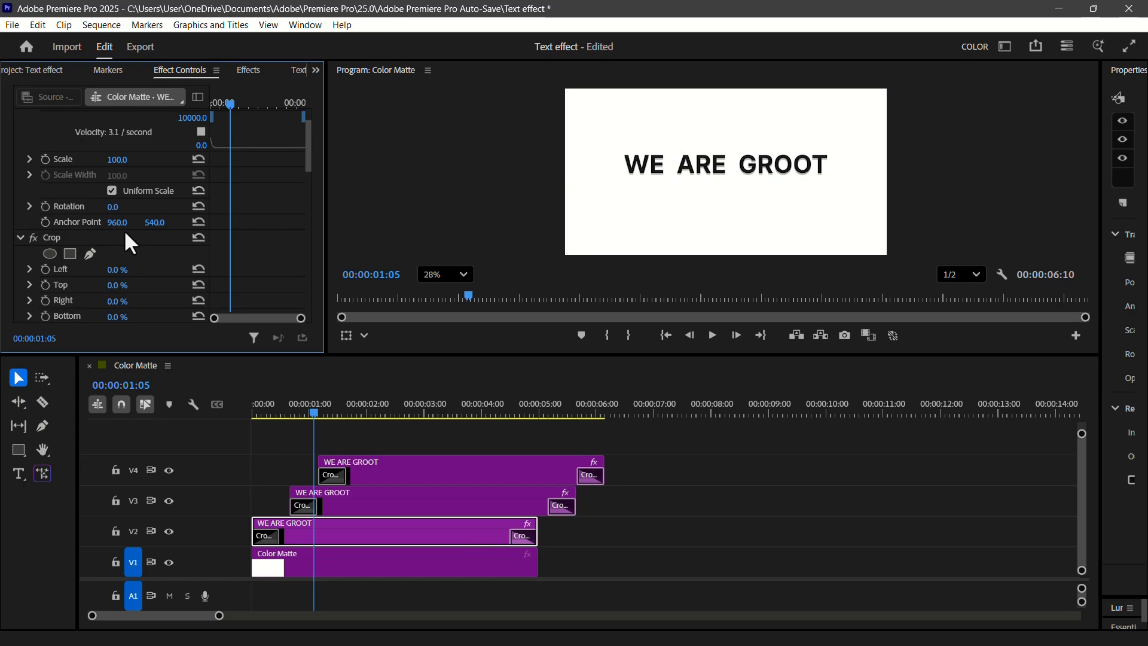
pyautogui.click(105, 237)
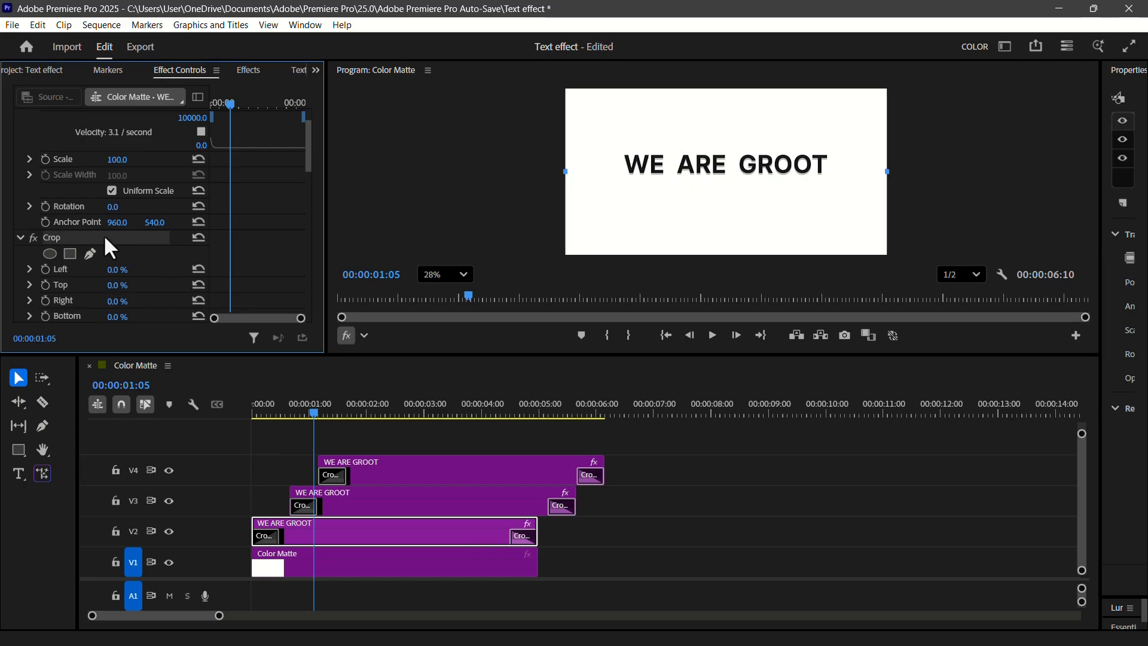
pyautogui.moveTo(566, 172); pyautogui.dragTo(620, 168)
pyautogui.moveTo(885, 171); pyautogui.dragTo(670, 174)
# - Crop the V3 copy to ARE and the V4 copy to GROOT with Left 52.3%, and preview the word-by-word reveal
pyautogui.click(383, 499)
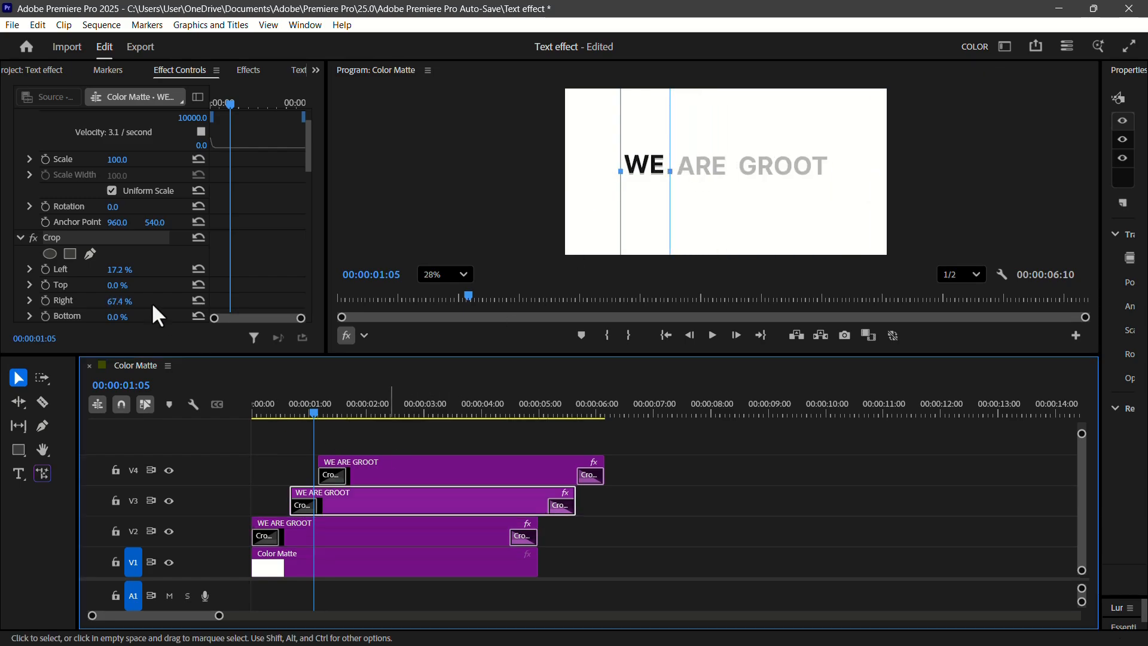
pyautogui.click(379, 467)
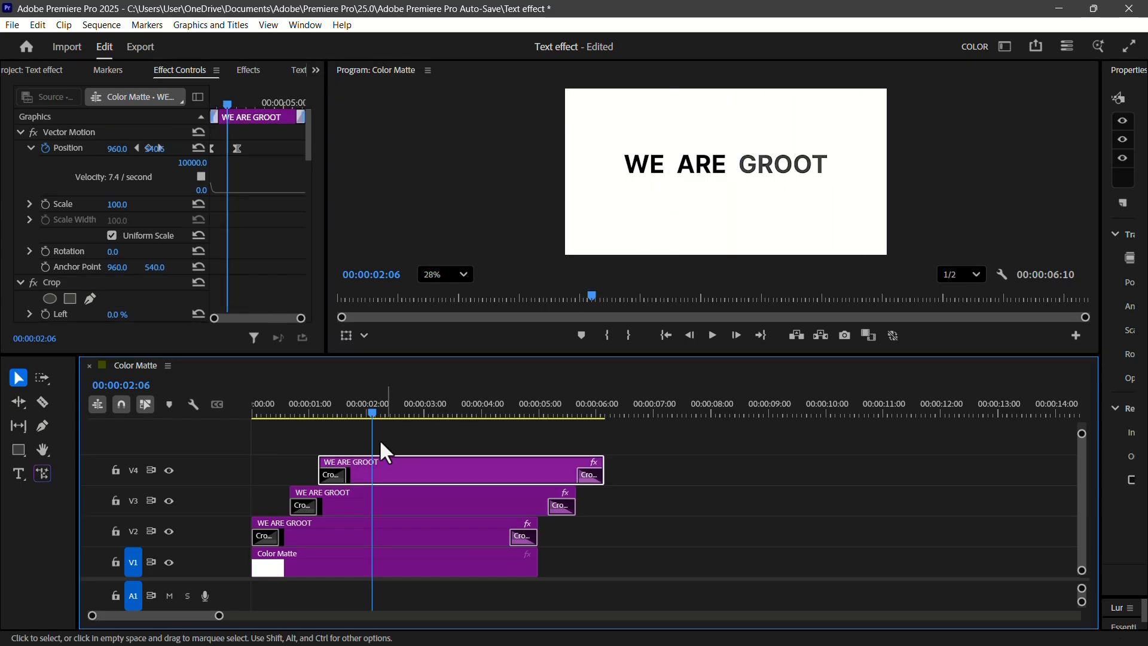
pyautogui.click(53, 282)
pyautogui.moveTo(567, 171); pyautogui.dragTo(735, 174)
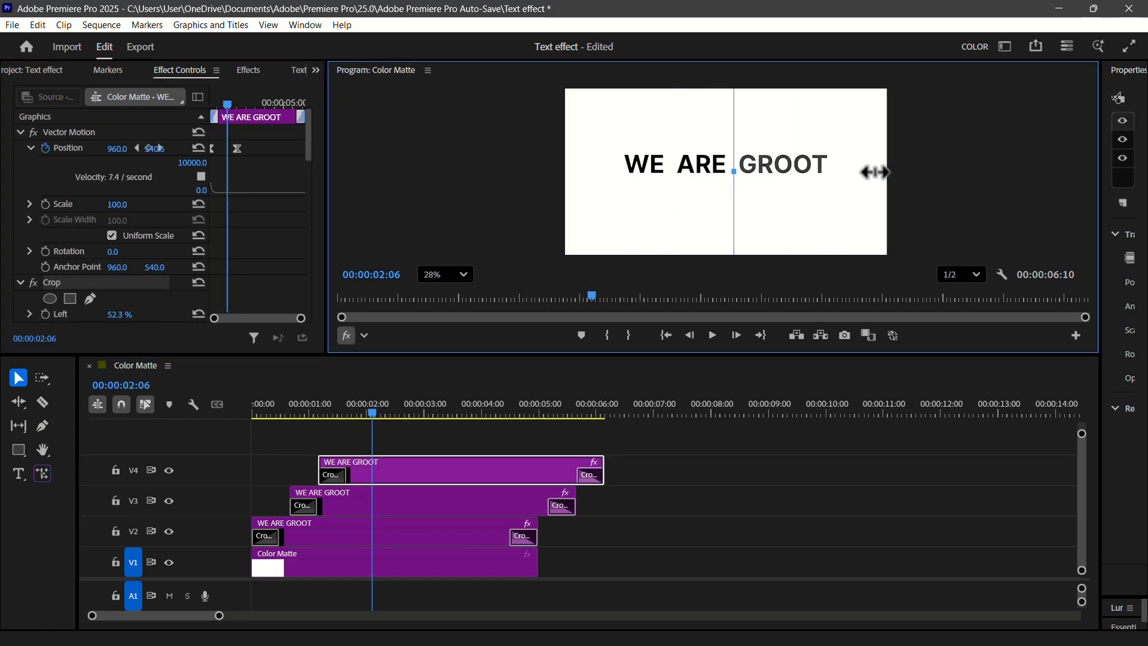
pyautogui.moveTo(885, 172); pyautogui.dragTo(828, 172)
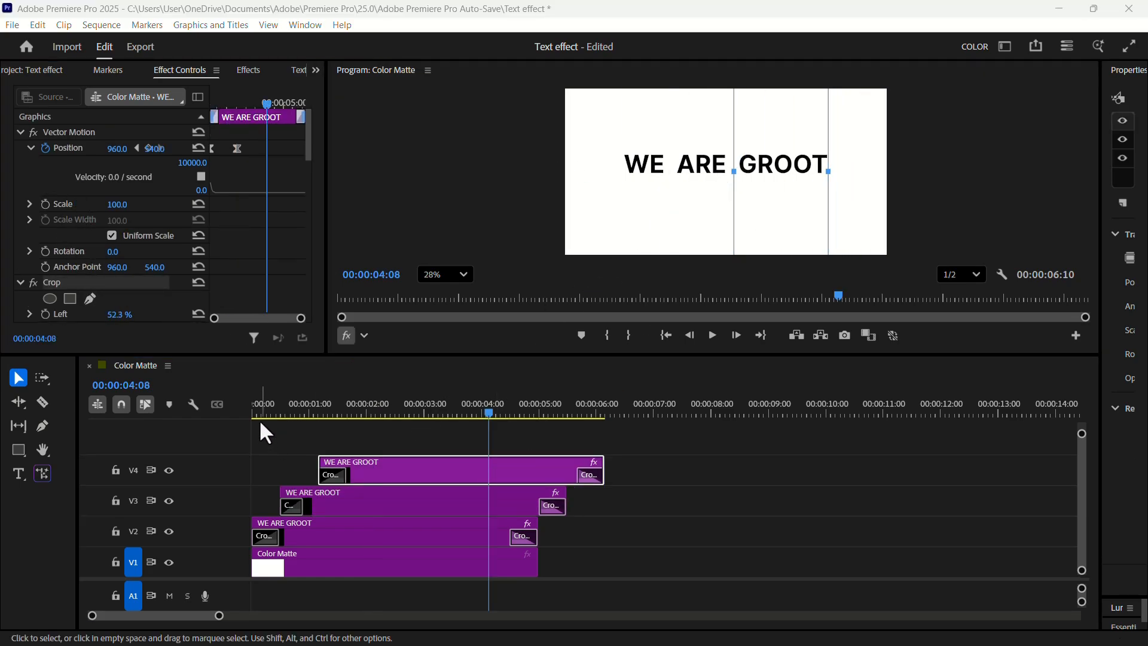
pyautogui.moveTo(258, 414); pyautogui.dragTo(231, 414)
pyautogui.press('space')
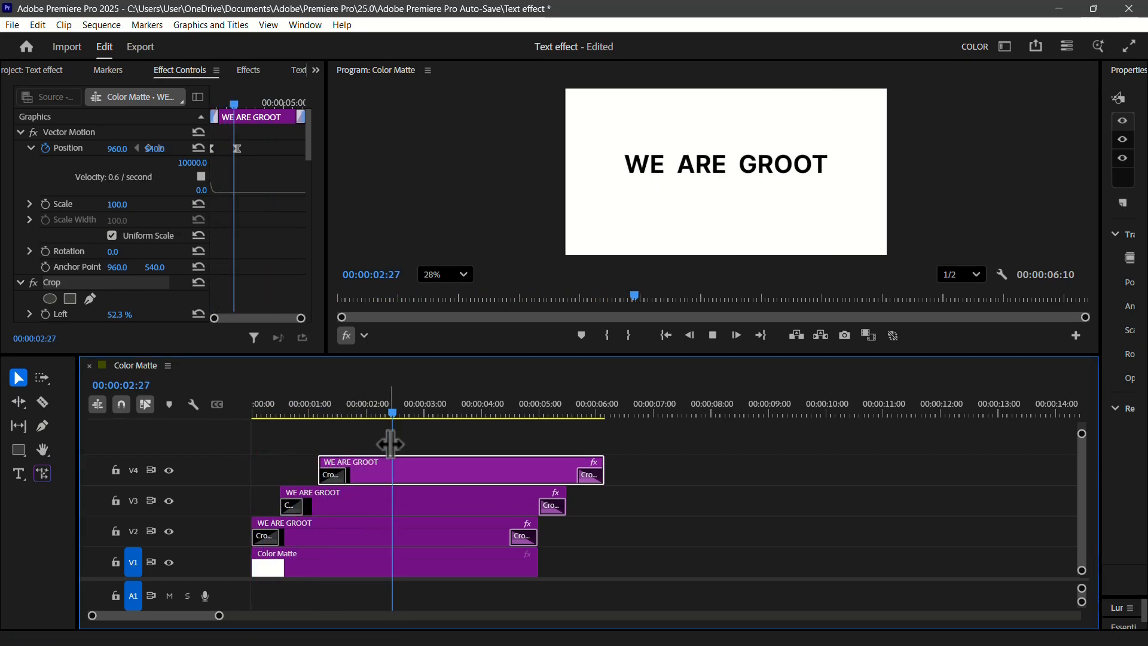
pyautogui.press('space')
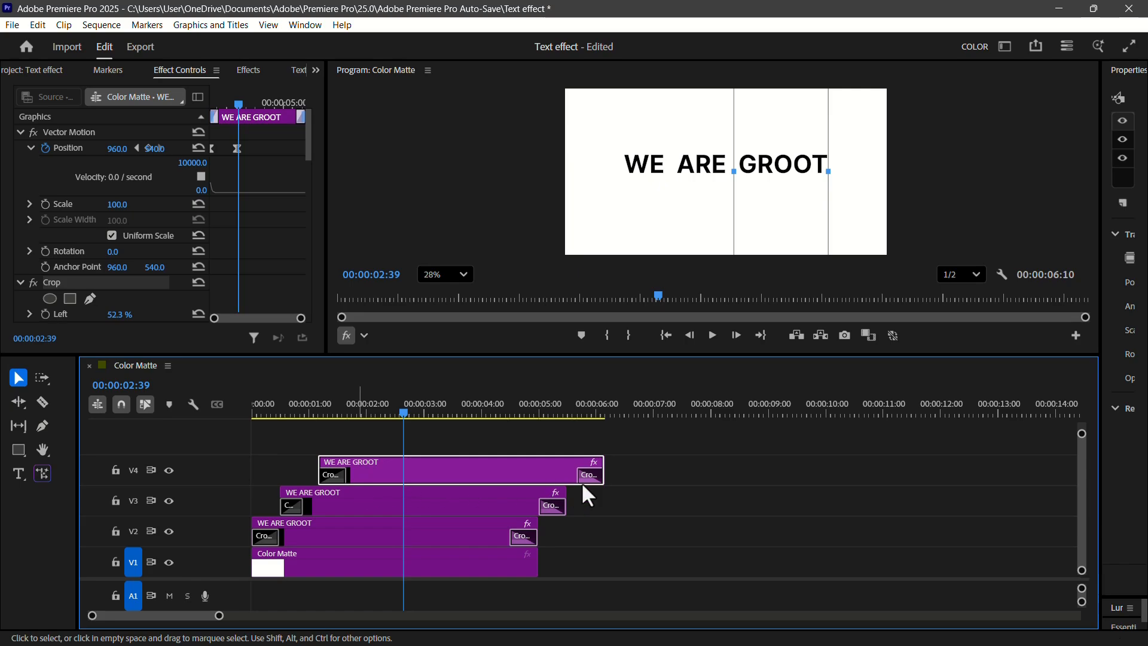
# - Nest the three WE ARE GROOT clips into one sequence named 2
pyautogui.moveTo(679, 485); pyautogui.dragTo(526, 523)
pyautogui.rightClick(513, 497)
pyautogui.click(550, 386)
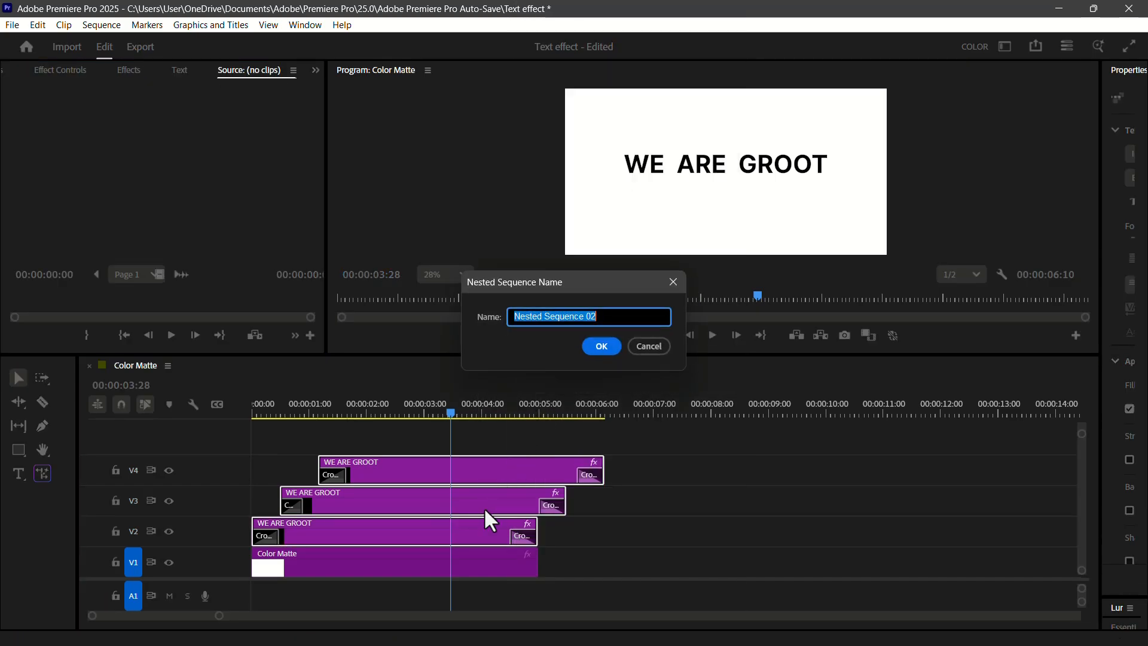
pyautogui.write('2')
pyautogui.press('Return')
# - Find the Transform video effect and apply it to nested clip 2, and show the clip's effect settings
pyautogui.click(129, 73)
pyautogui.press('t')
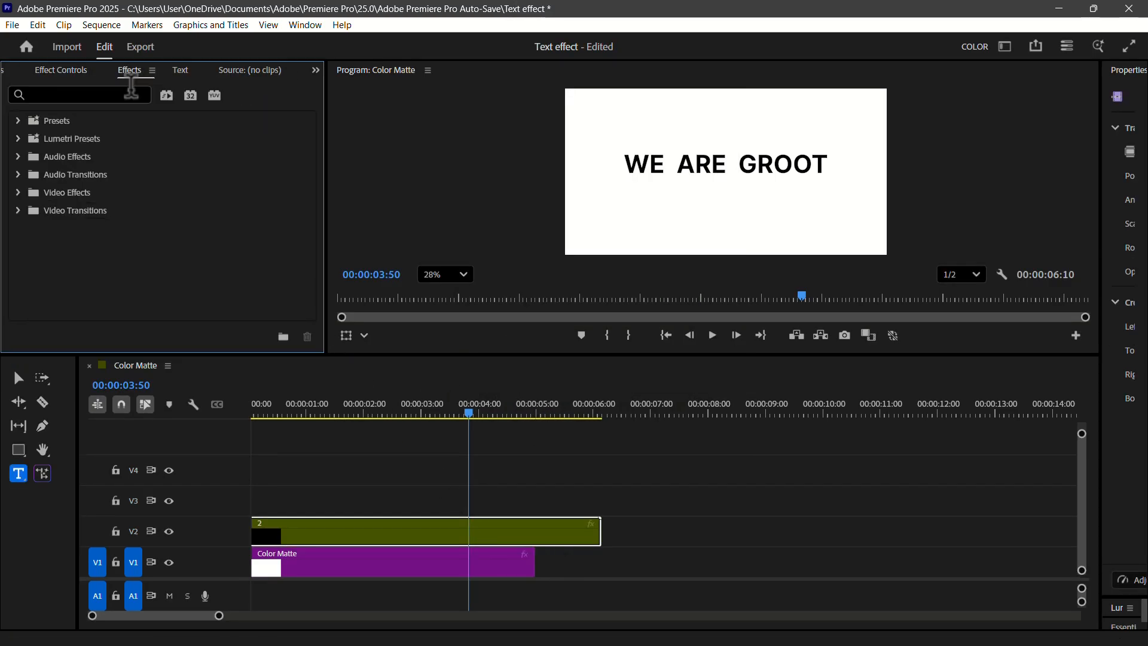
pyautogui.click(127, 94)
pyautogui.write('transf')
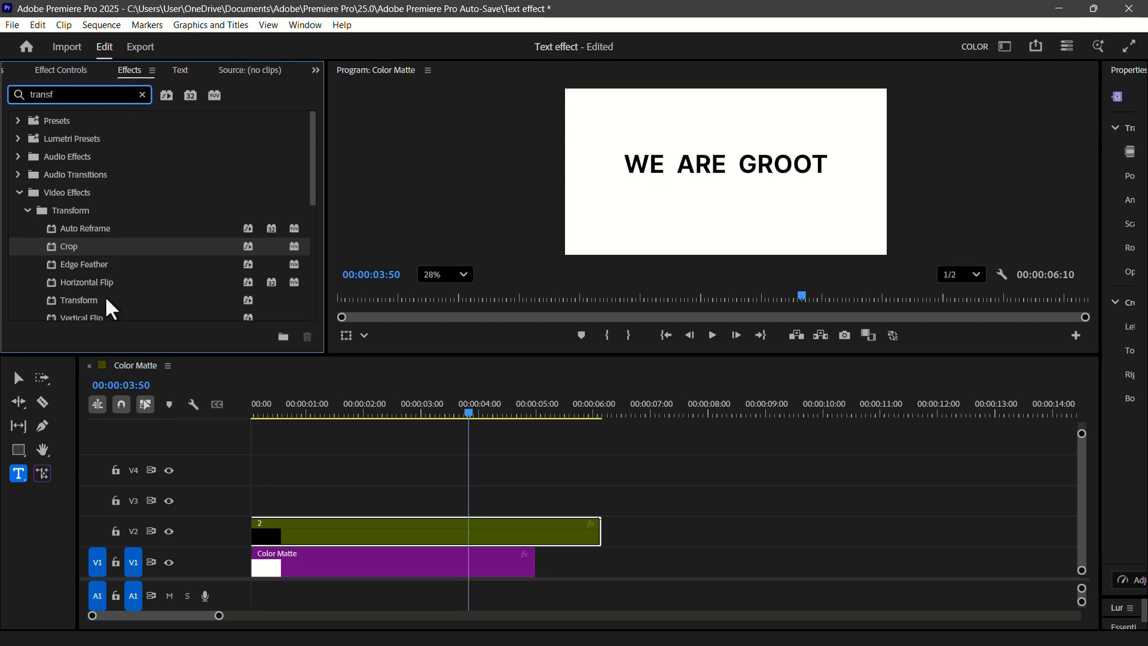
pyautogui.moveTo(107, 299); pyautogui.dragTo(358, 538)
pyautogui.click(61, 70)
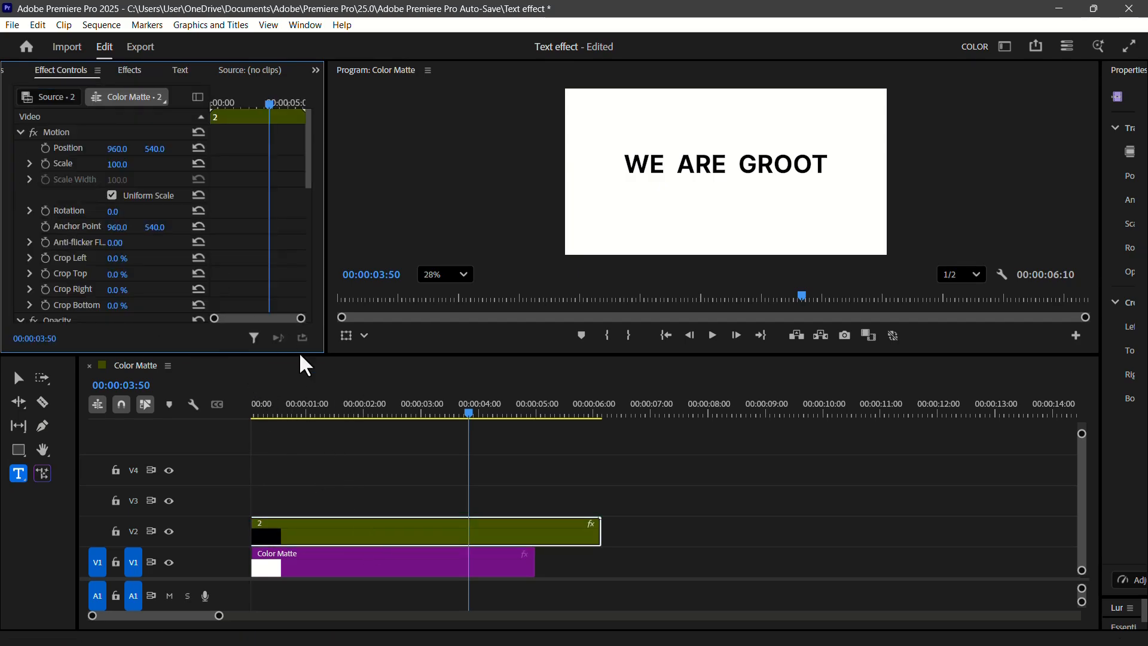
# - Disable the composition's shutter angle in the nested clip's Transform effect and set Shutter Angle to 360
pyautogui.scroll(-5, 179, 251)
pyautogui.click(394, 410)
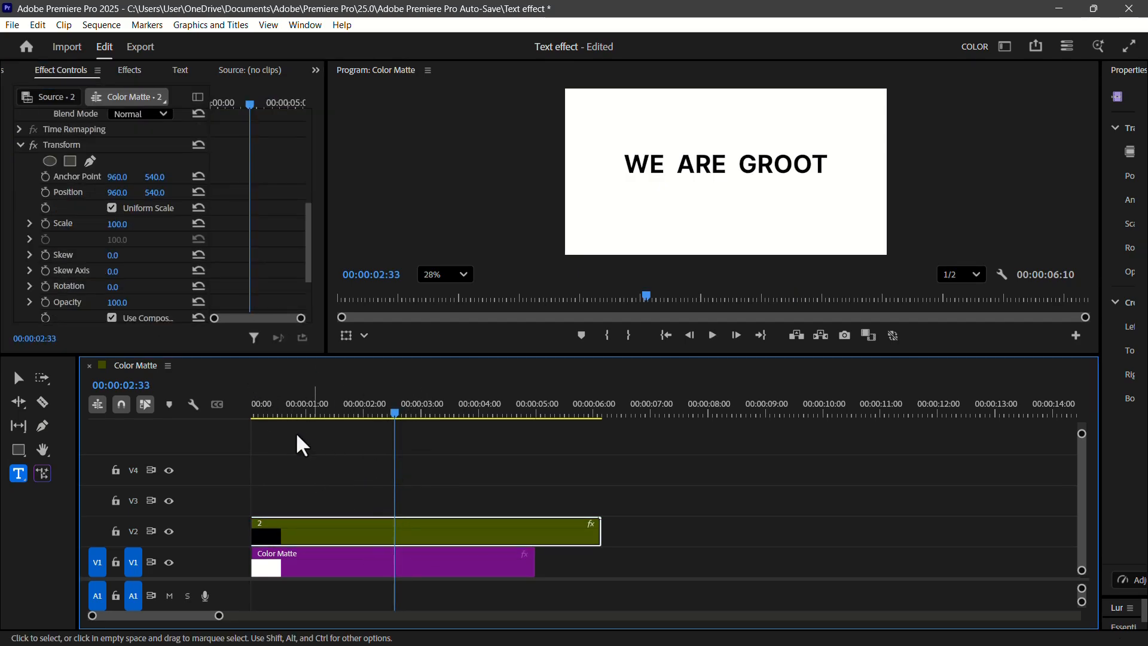
pyautogui.scroll(-4, 152, 257)
pyautogui.click(111, 258)
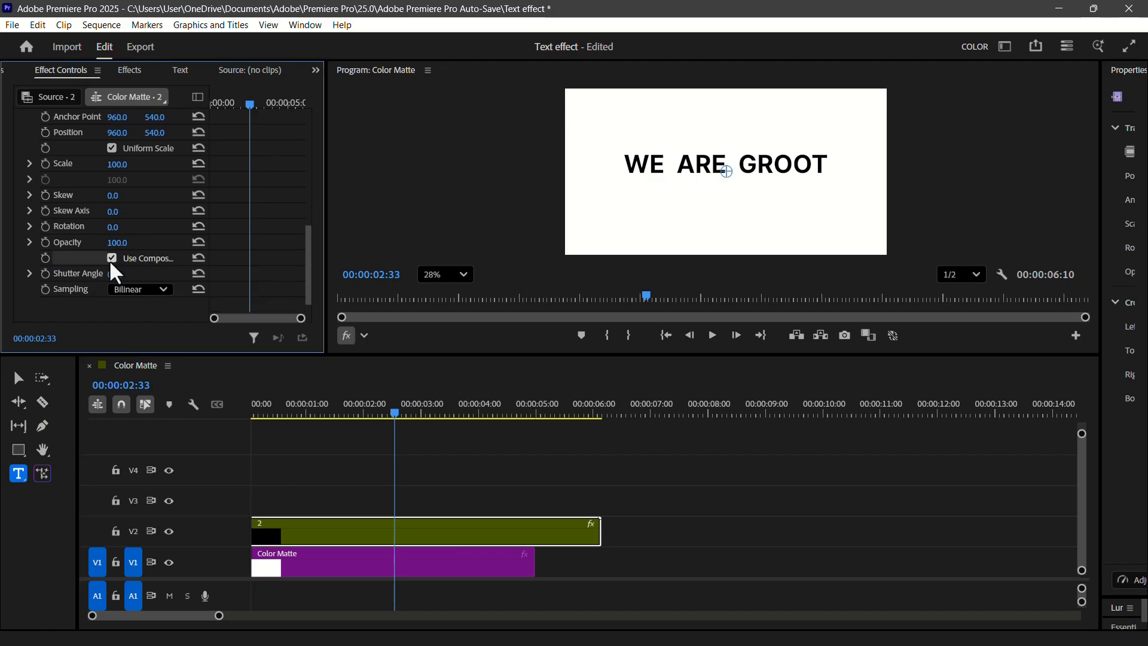
pyautogui.click(120, 273)
pyautogui.write('360')
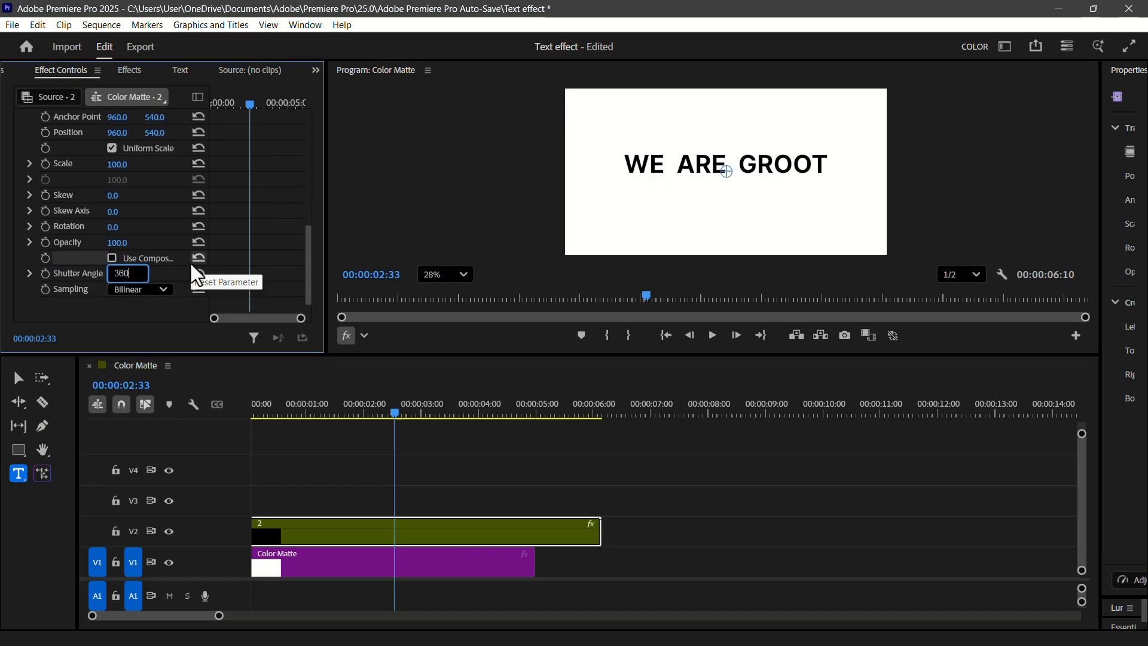
pyautogui.press('Return')
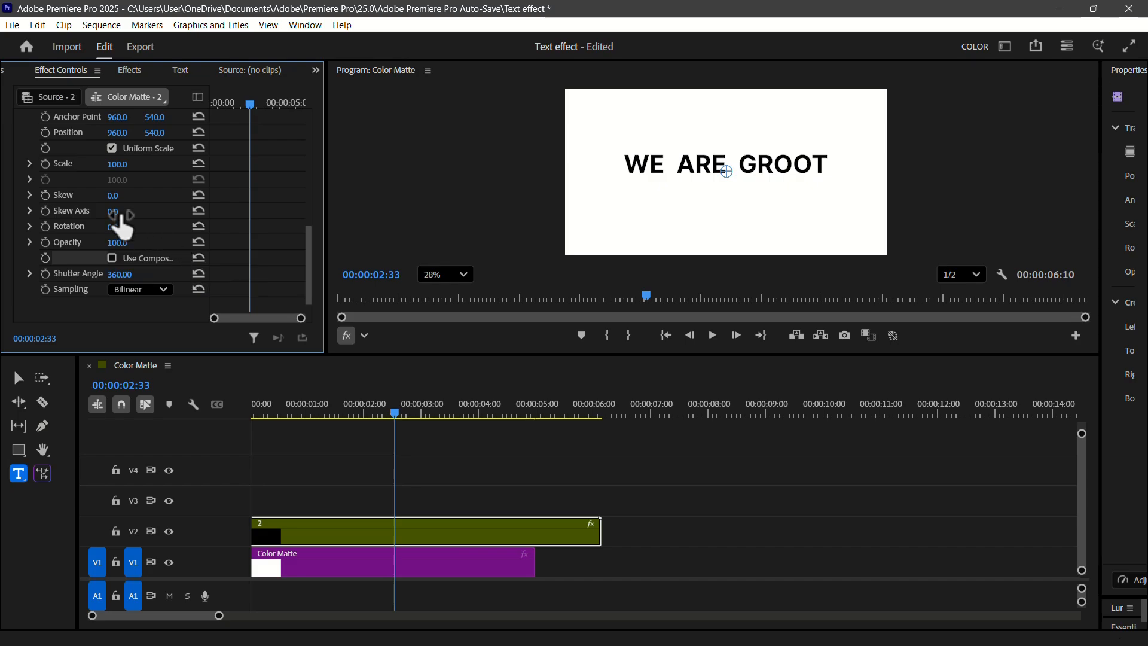
# - Keyframe the Transform position from its default to a higher vertical position at 00:00:04:10
pyautogui.click(45, 132)
pyautogui.click(257, 103)
pyautogui.moveTo(258, 104); pyautogui.dragTo(296, 106)
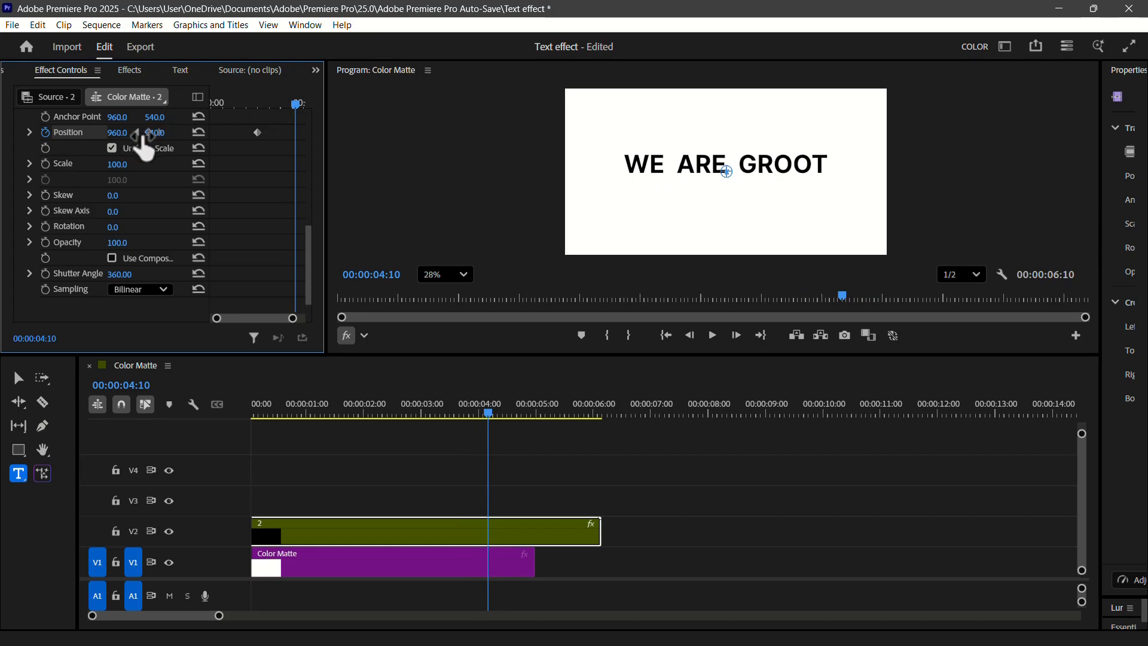
pyautogui.moveTo(154, 132)
pyautogui.mouseDown()
pyautogui.moveTo(60, 133)
pyautogui.moveTo(147, 132)
pyautogui.mouseUp()
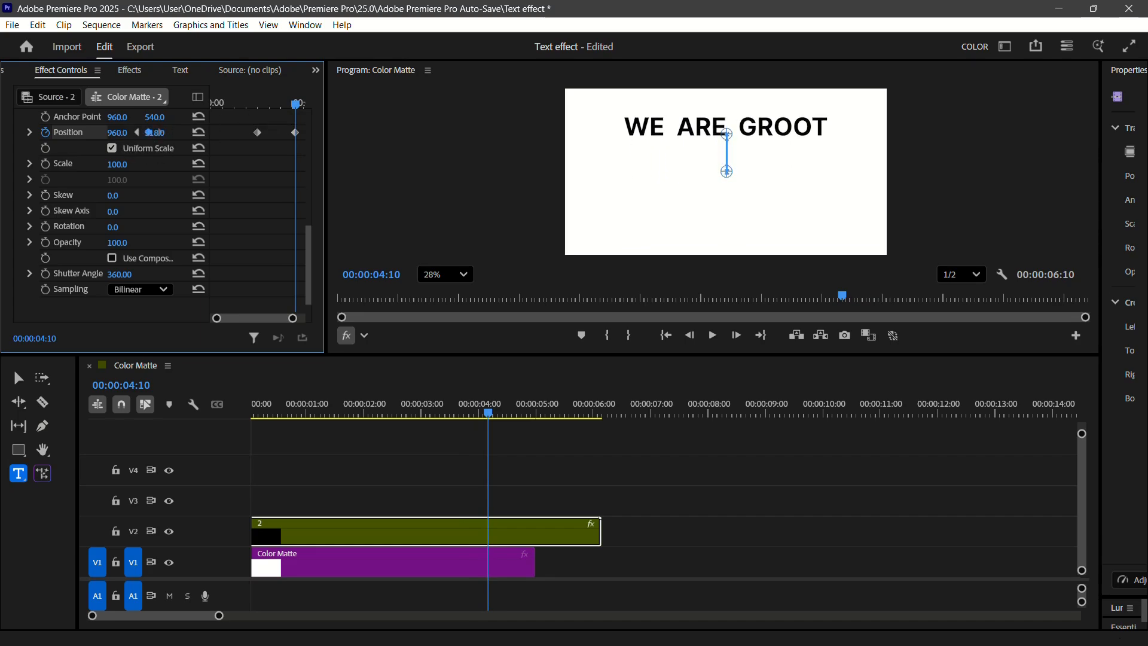
# - Apply Ease In and Ease Out temporal interpolation to both Transform position keyframes and expand their velocity graph
pyautogui.moveTo(242, 145); pyautogui.dragTo(301, 111)
pyautogui.rightClick(292, 133)
pyautogui.moveTo(413, 256)
pyautogui.click(512, 339)
pyautogui.rightClick(292, 131)
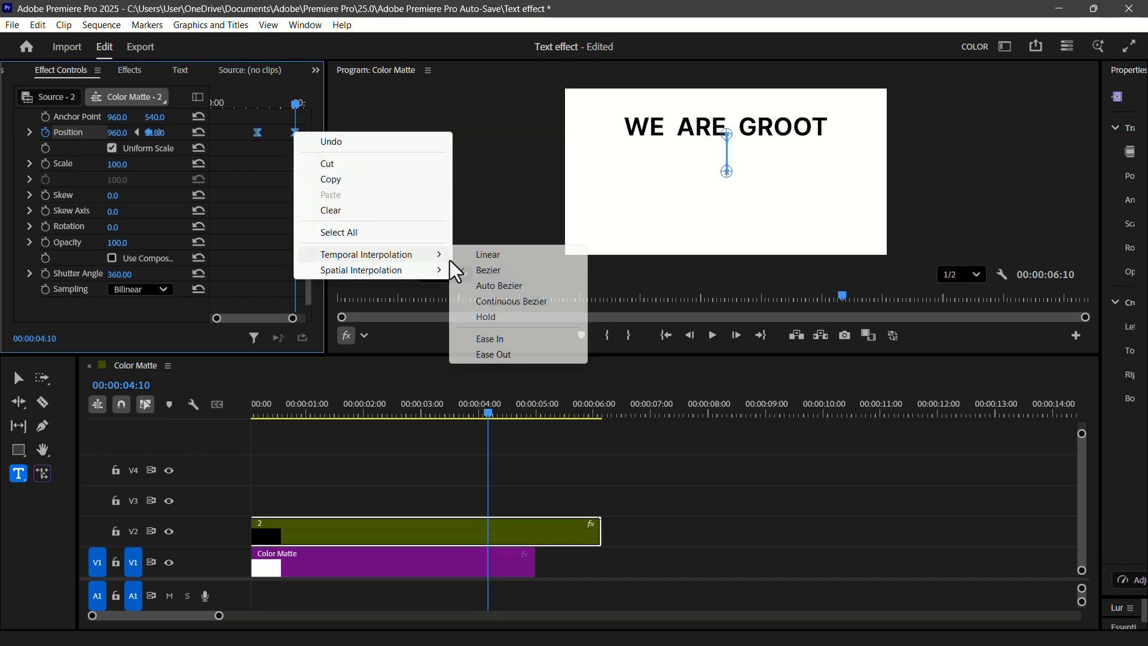
pyautogui.click(507, 354)
pyautogui.click(30, 132)
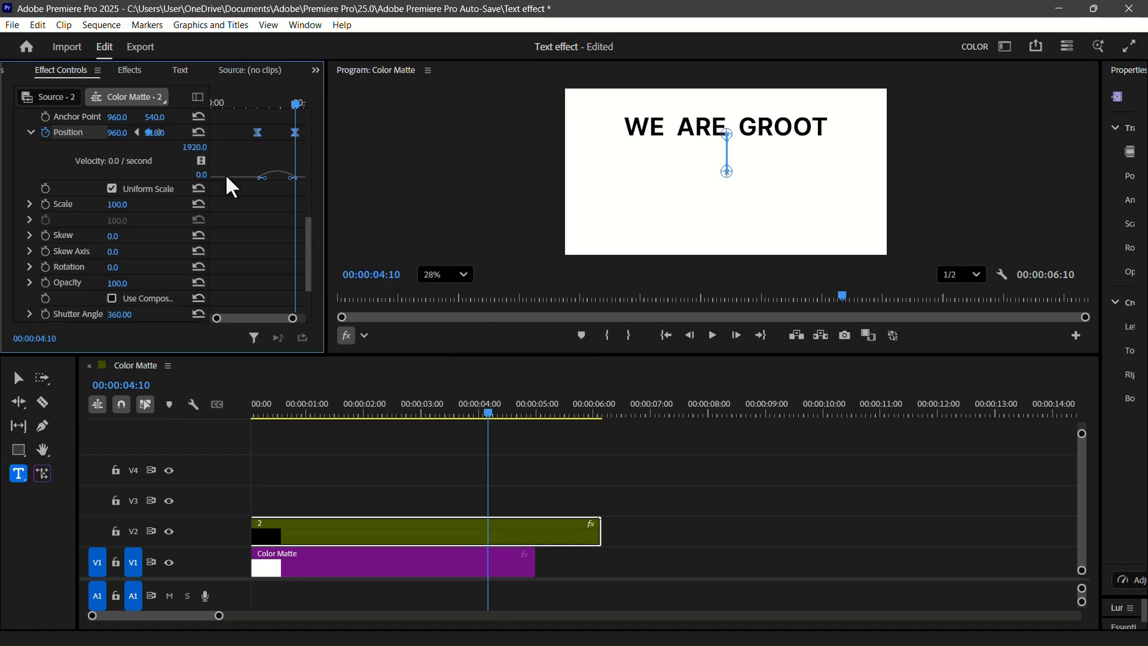
# - Keyframe the Transform opacity of nested clip 2 at its default at 00:00:02:34 and at 0 at 00:00:03:26
pyautogui.click(258, 104)
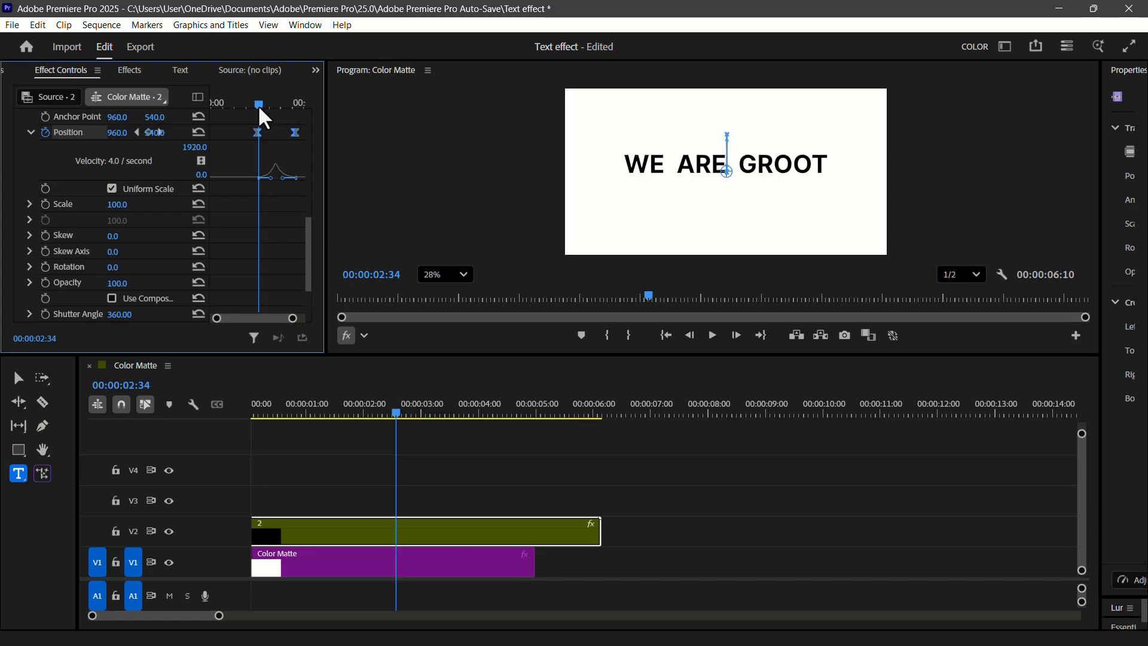
pyautogui.click(45, 282)
pyautogui.moveTo(259, 103); pyautogui.dragTo(285, 104)
pyautogui.click(118, 283)
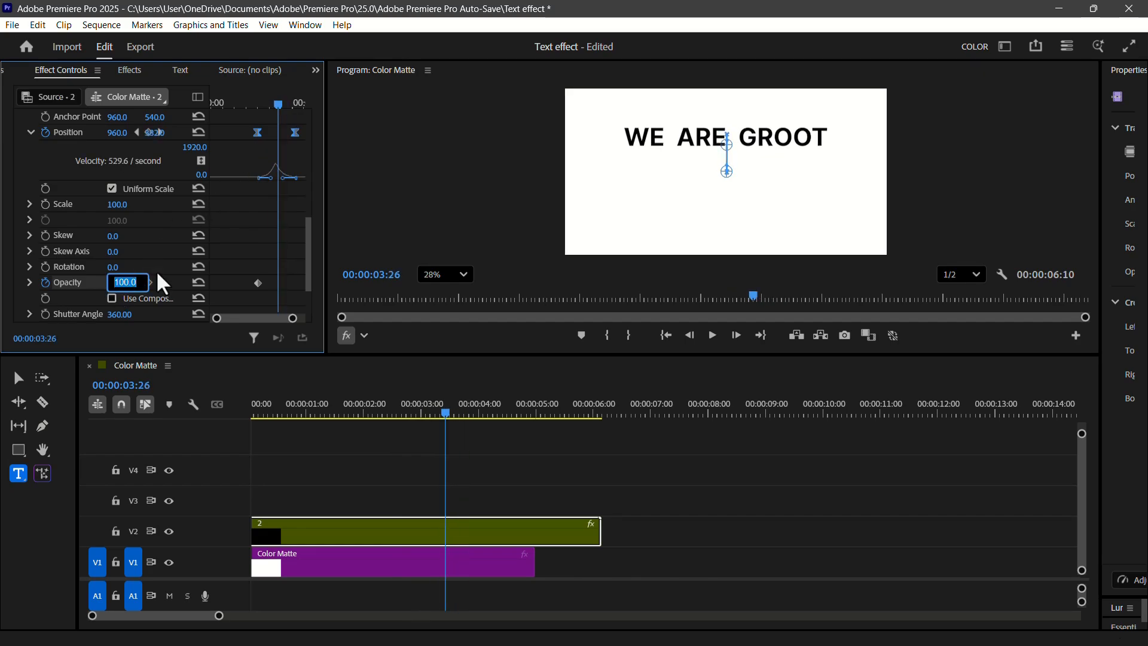
pyautogui.write('0')
pyautogui.press('Return')
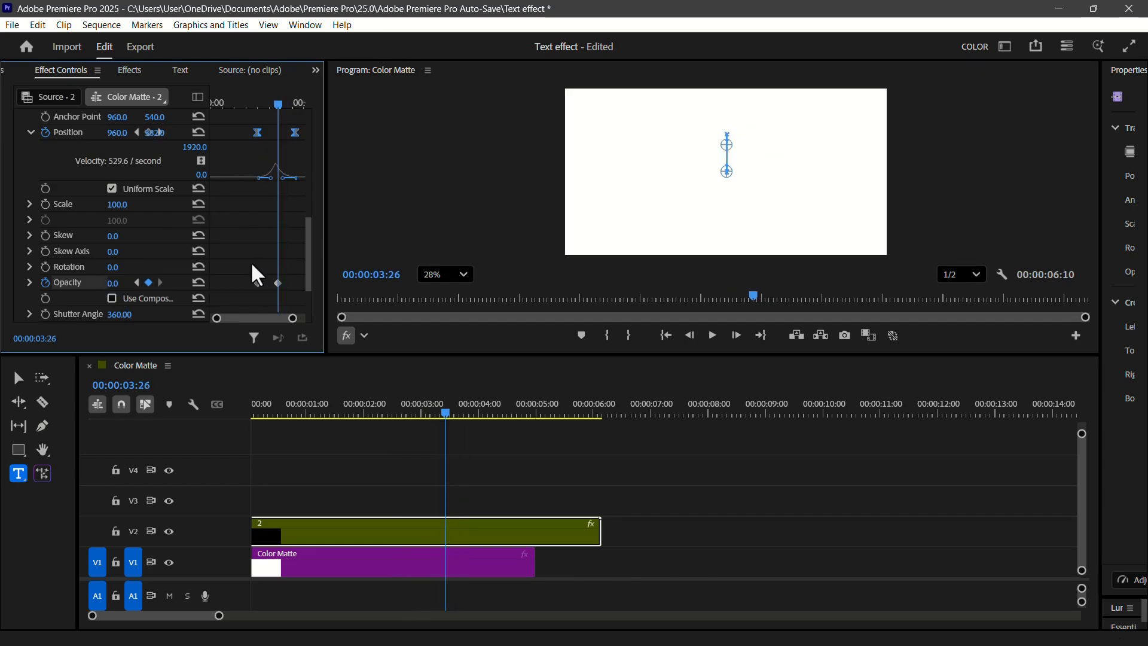
# - Apply Ease In and Ease Out to both Transform opacity keyframes, expand their velocity graph and adjust its curve
pyautogui.moveTo(251, 265); pyautogui.dragTo(284, 292)
pyautogui.rightClick(276, 281)
pyautogui.click(335, 466)
pyautogui.rightClick(276, 282)
pyautogui.click(324, 481)
pyautogui.click(29, 283)
pyautogui.moveTo(308, 257); pyautogui.dragTo(269, 251)
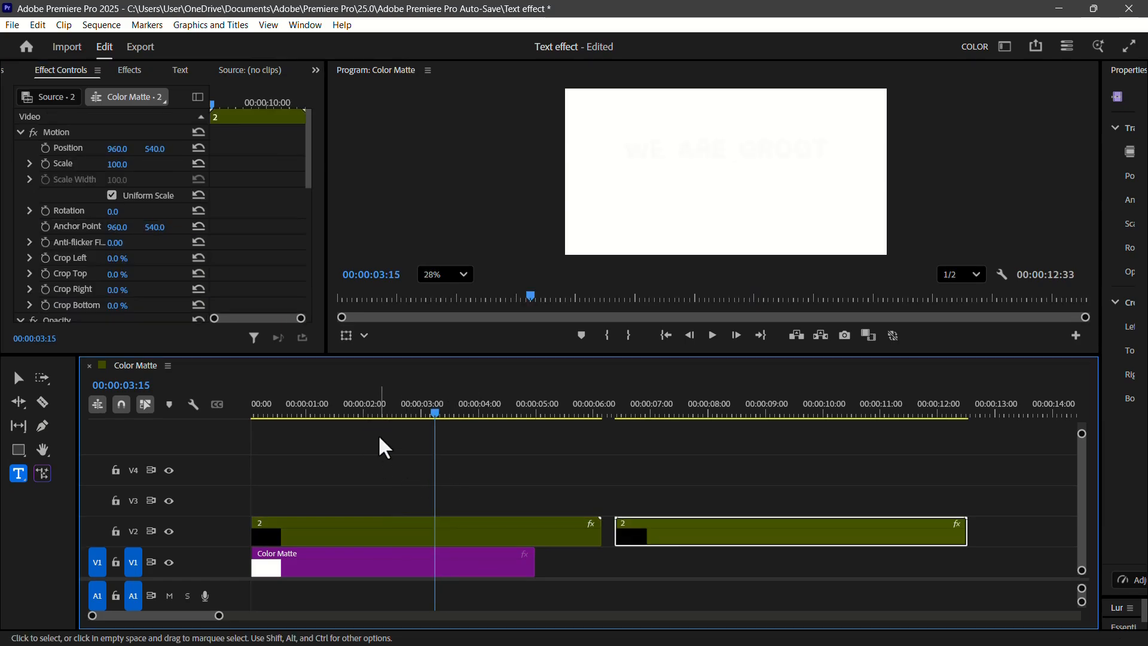
# - Move the duplicate of nested clip 2 onto V3 starting at 00:00:03:35 and play back the overlapping clips
pyautogui.press('space')
pyautogui.press('space')
pyautogui.moveTo(696, 543); pyautogui.dragTo(531, 501)
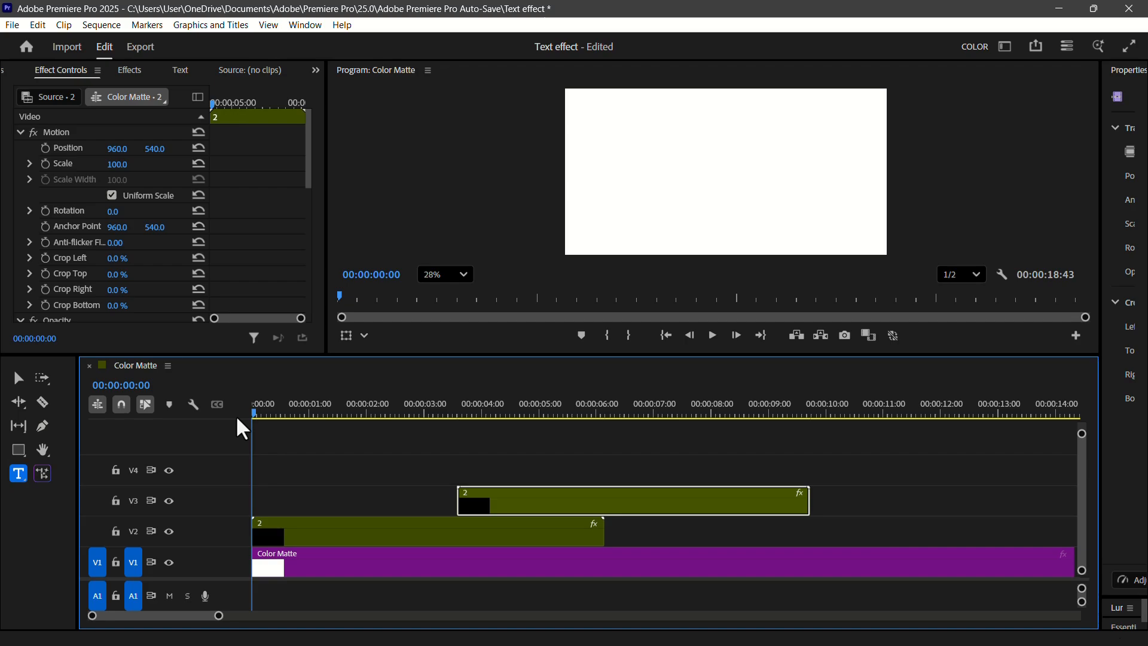
pyautogui.press('space')
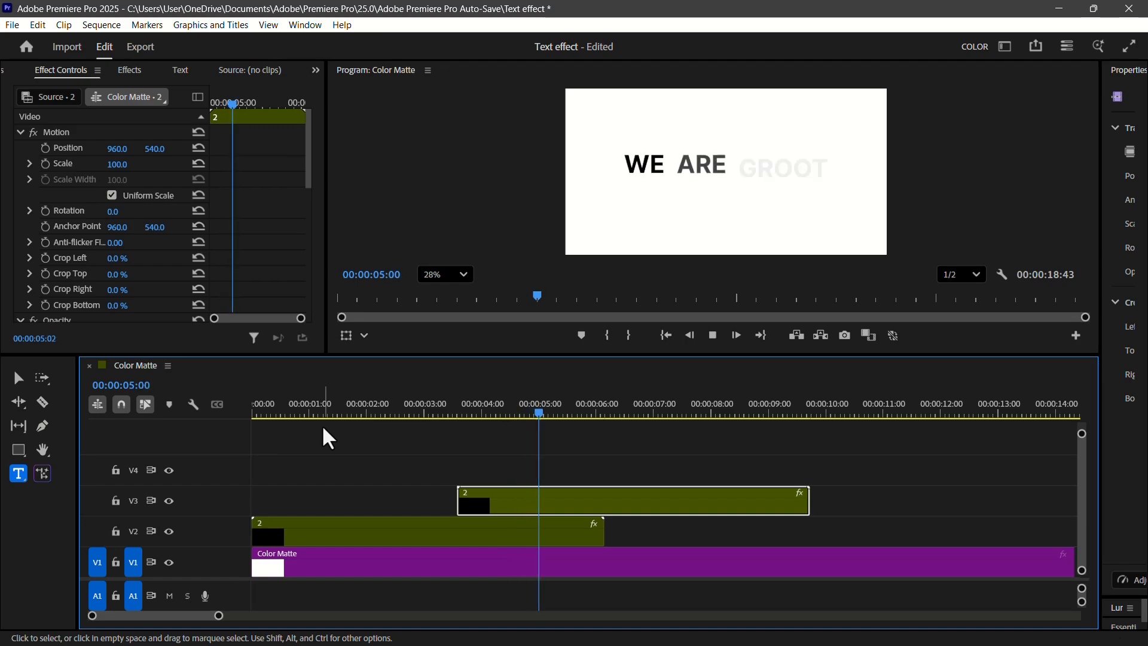
pyautogui.press('space')
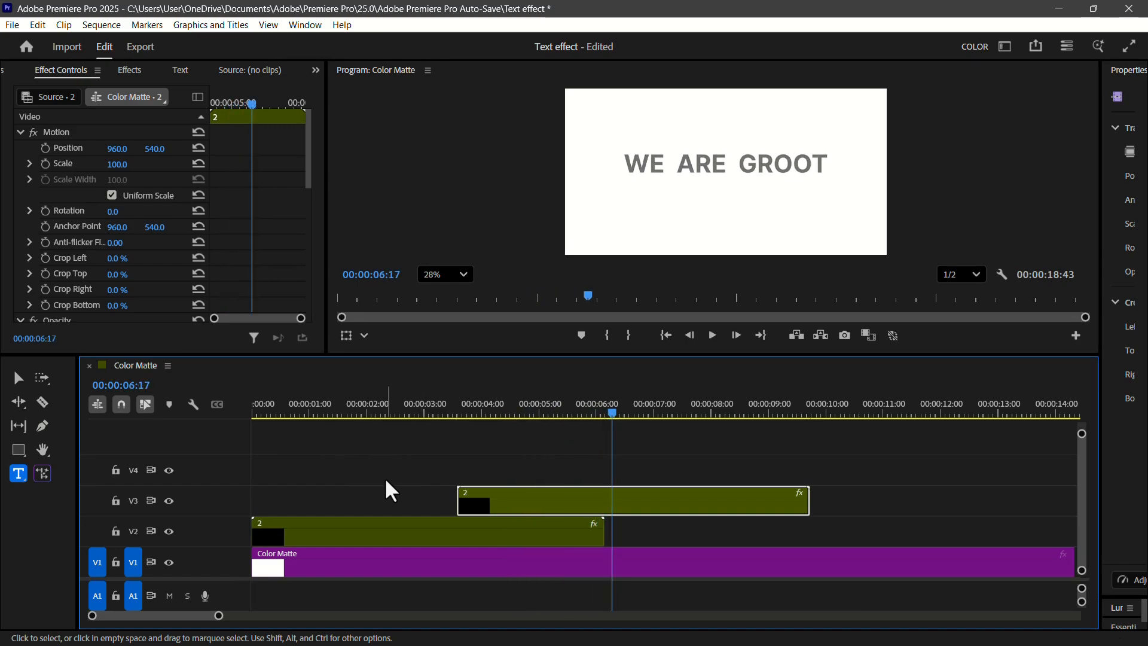
# - Copy the Transform effect from nested clip 2 on V2 and paste it onto the duplicate clip on V3
pyautogui.click(393, 529)
pyautogui.scroll(-5, 76, 239)
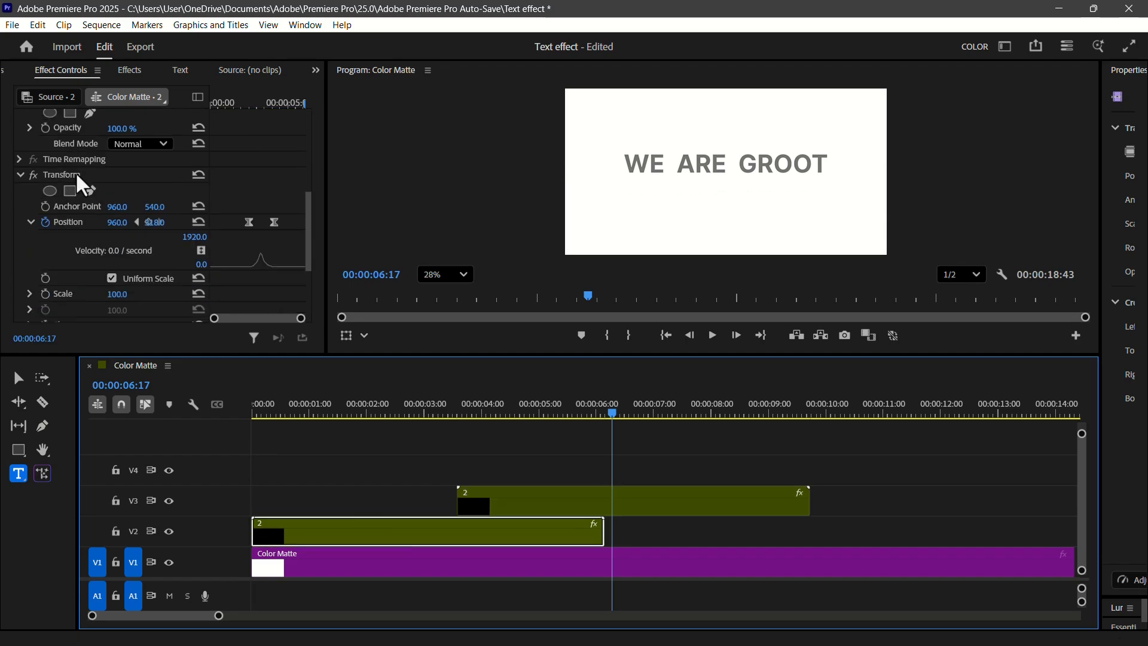
pyautogui.rightClick(75, 171)
pyautogui.click(123, 238)
pyautogui.click(540, 502)
pyautogui.scroll(-5, 106, 204)
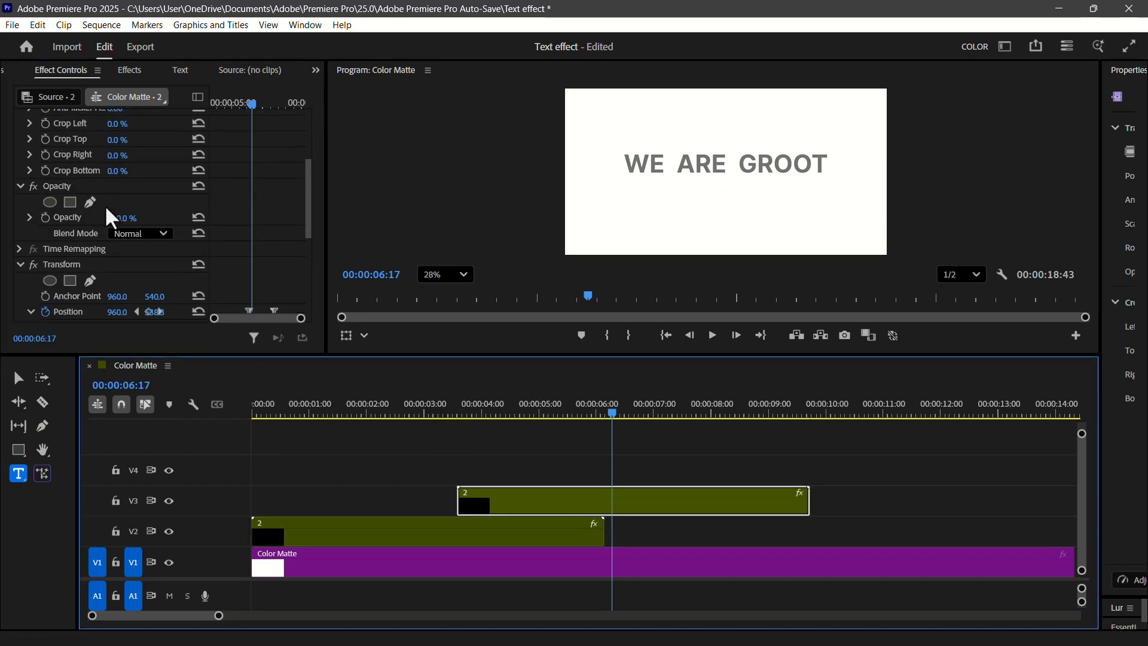
pyautogui.rightClick(96, 203)
pyautogui.click(143, 282)
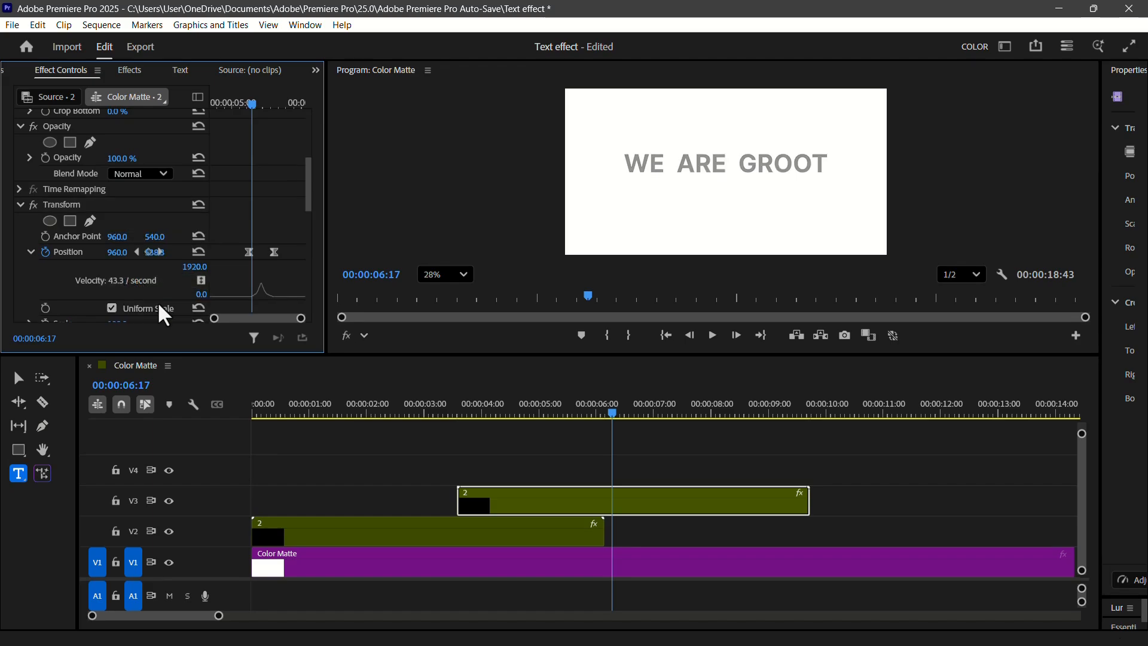
# - Play the sequence from the start and scrub to 00:00:07:15 to review the second clip's reveal and upward fade-out
pyautogui.click(228, 432)
pyautogui.press('Home')
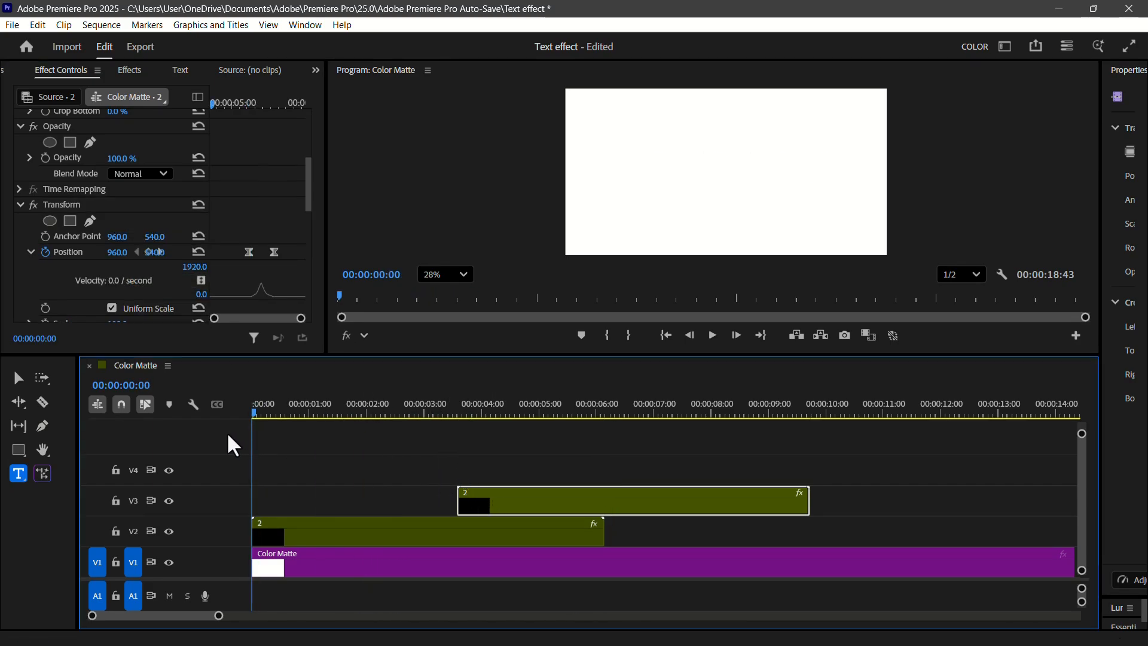
pyautogui.press('space')
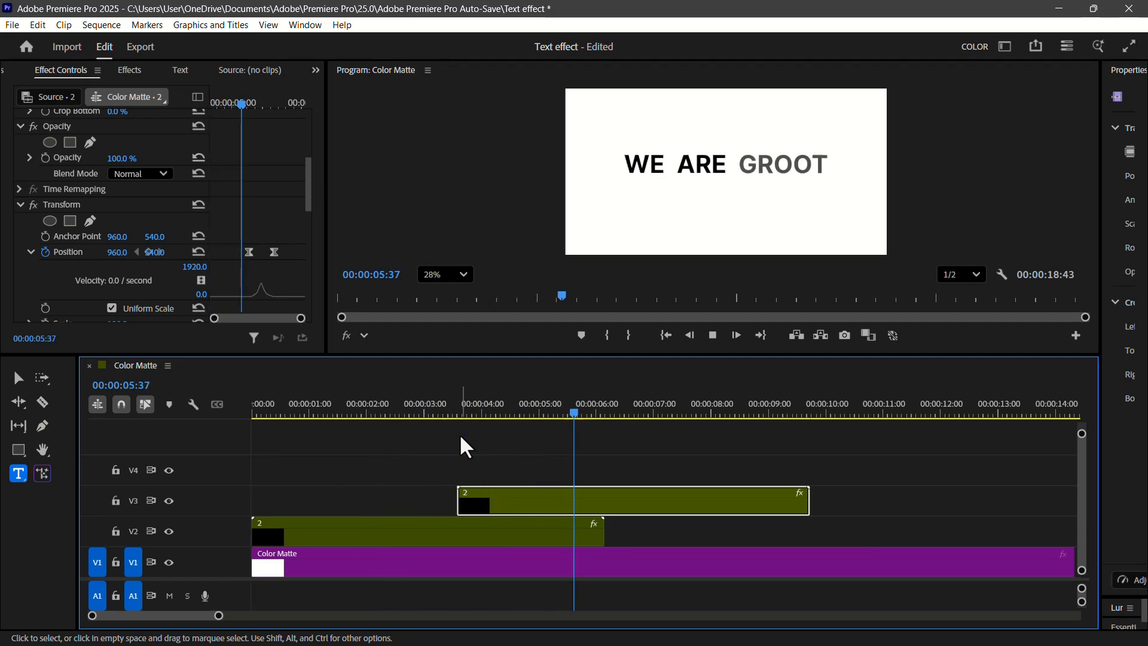
pyautogui.click(627, 414)
pyautogui.moveTo(627, 418); pyautogui.dragTo(668, 416)
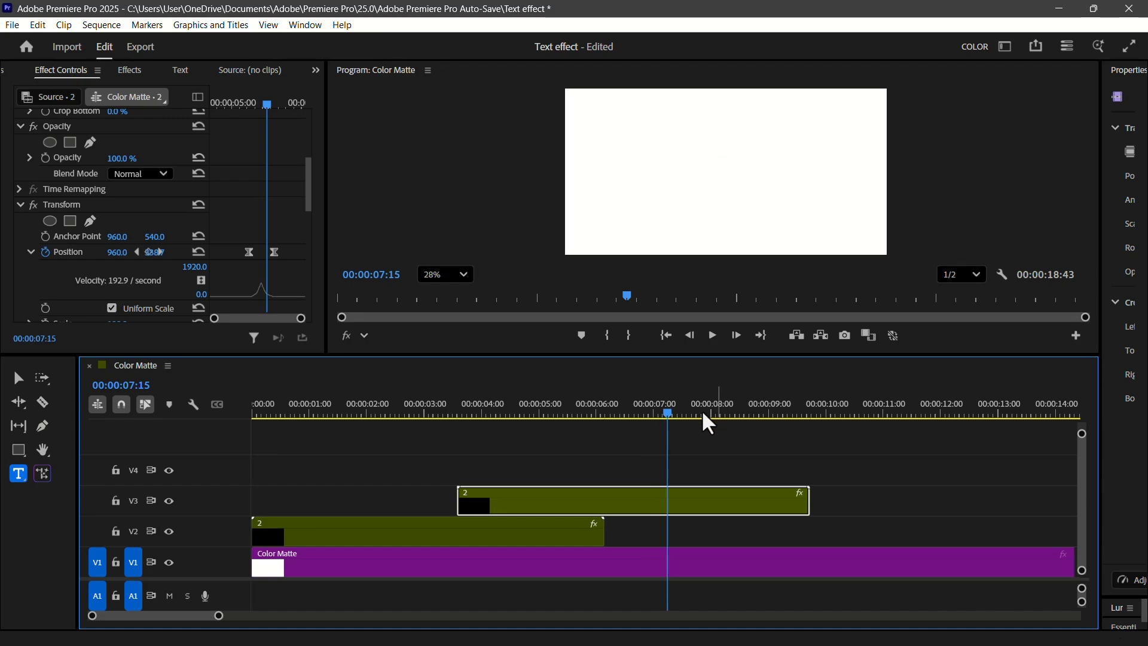